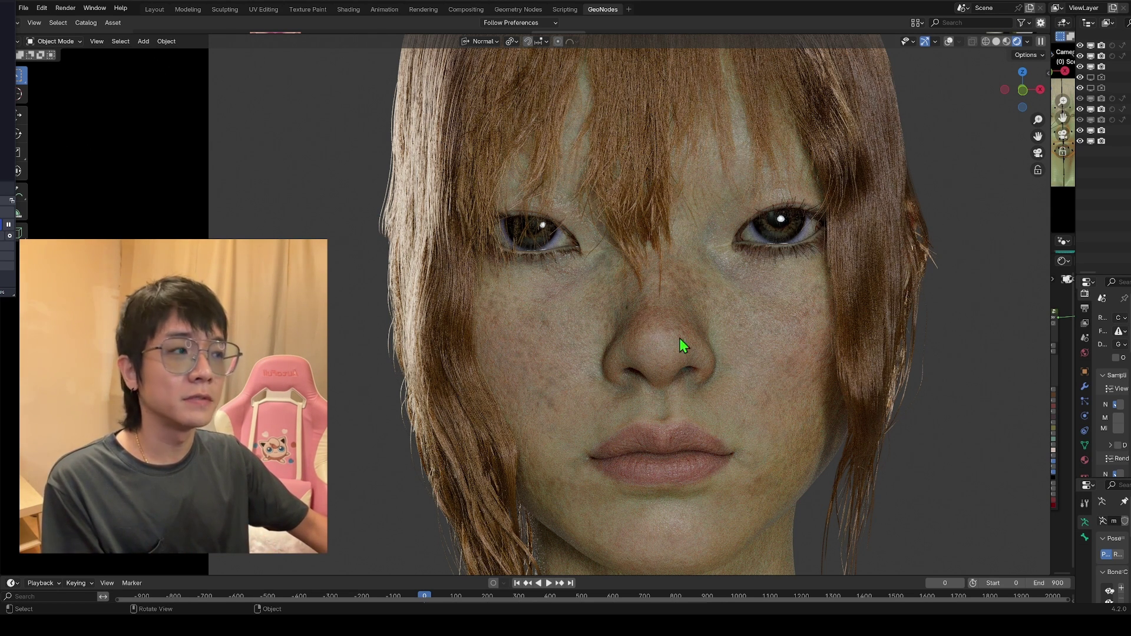
# Examine the rendered character's face, hair, torso and legs from several angles and distances.
pyautogui.scroll(-5, 731, 348)
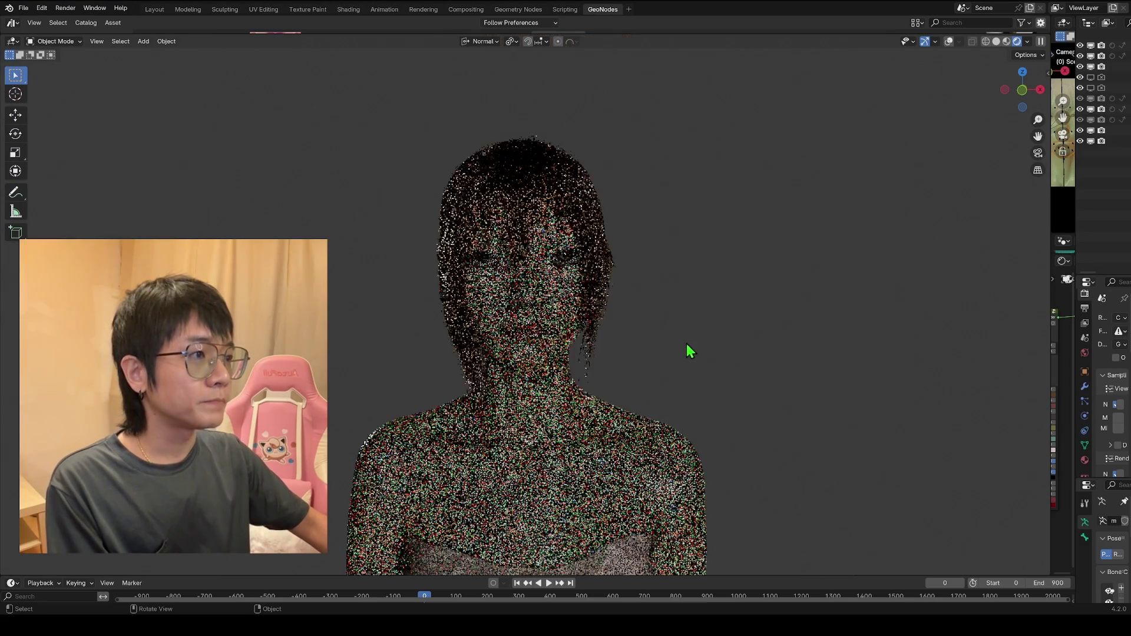
pyautogui.moveTo(687, 344); pyautogui.dragTo(762, 335, button='middle')
pyautogui.scroll(4, 521, 330)
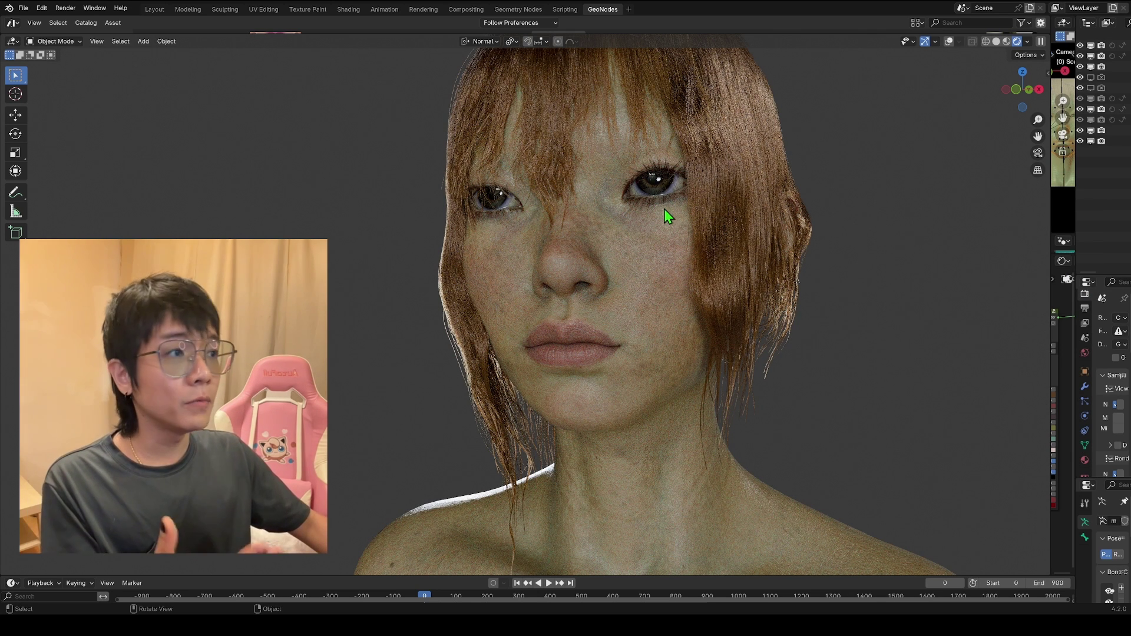
pyautogui.click(668, 191)
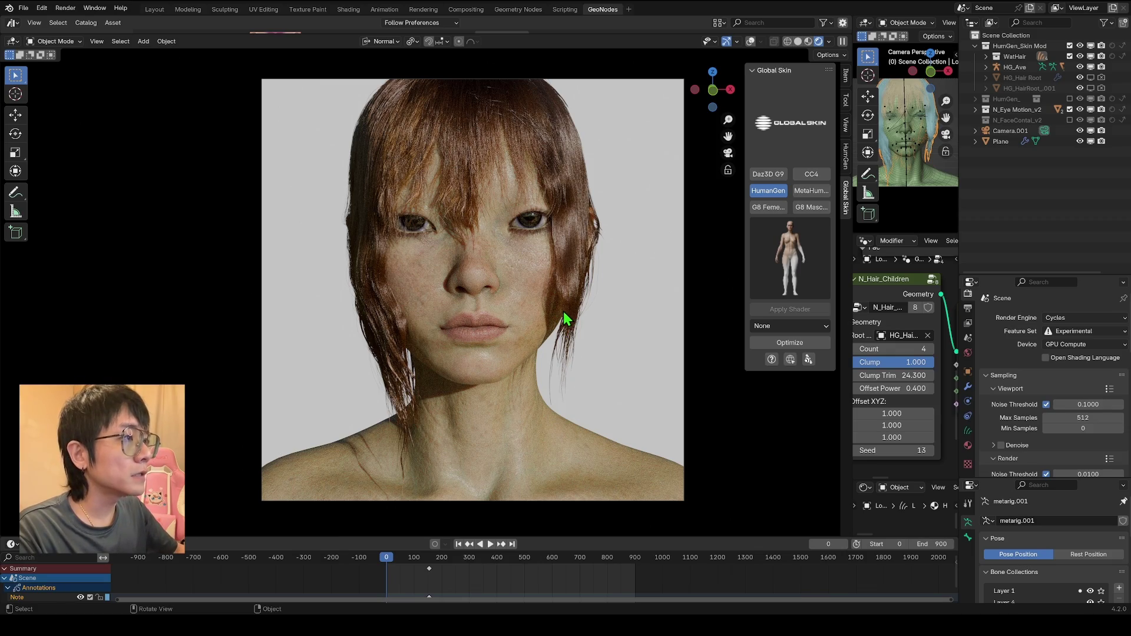
pyautogui.moveTo(563, 311); pyautogui.dragTo(661, 308, button='middle')
pyautogui.scroll(4, 512, 299)
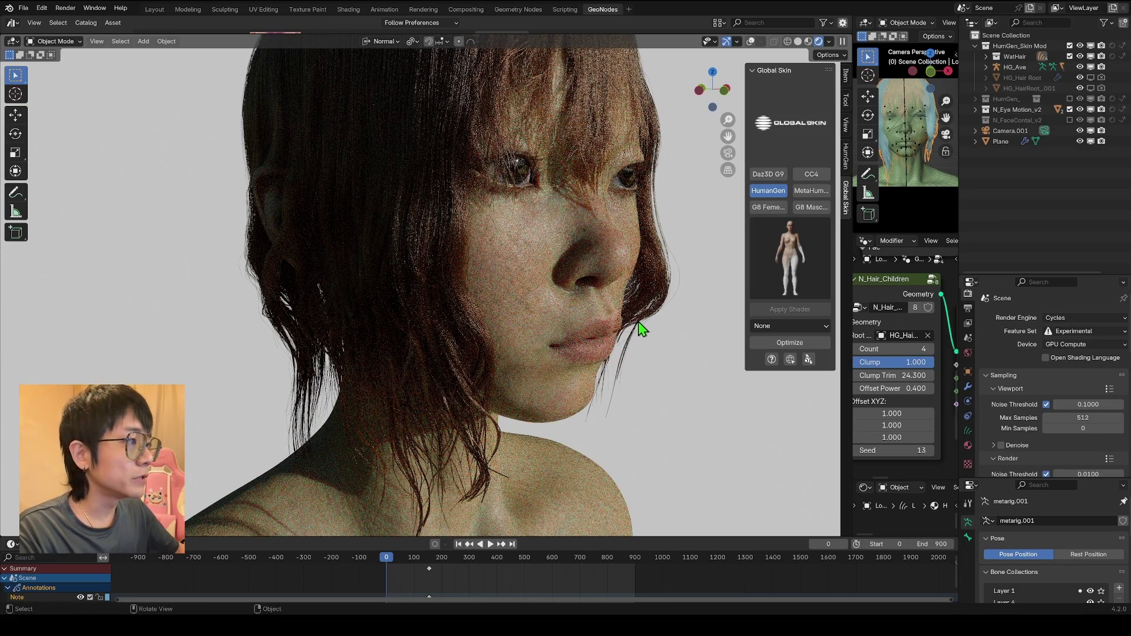
pyautogui.moveTo(638, 321); pyautogui.dragTo(625, 325, button='middle')
pyautogui.moveTo(624, 325); pyautogui.dragTo(545, 322, button='middle')
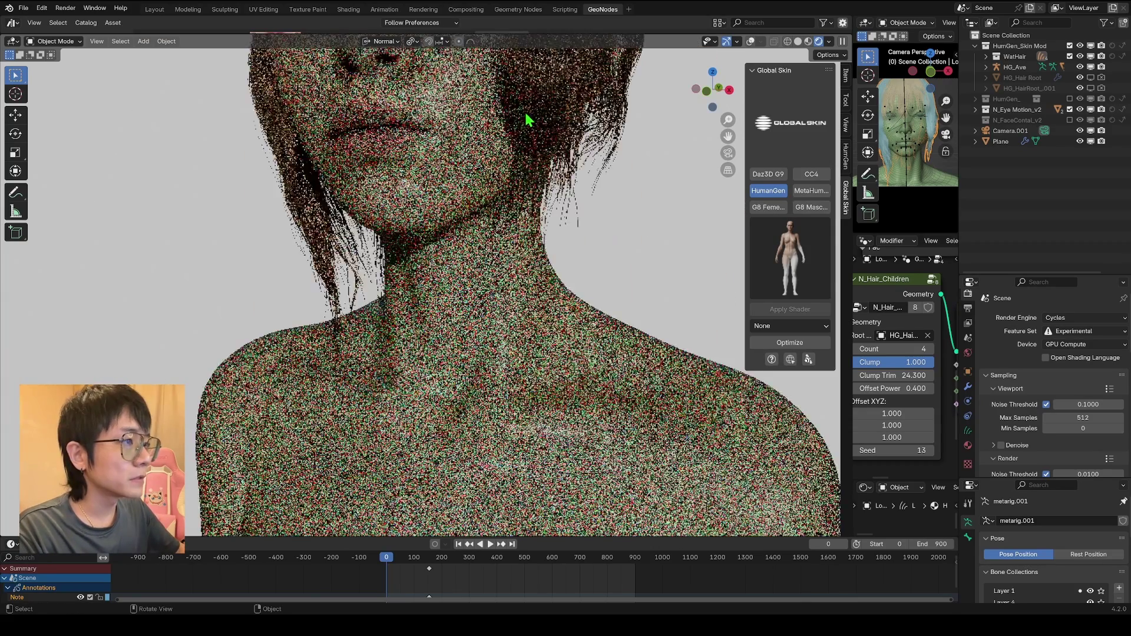
pyautogui.scroll(-5, 526, 120)
pyautogui.keyDown('shift'); pyautogui.moveTo(518, 379); pyautogui.dragTo(500, 192, button='middle'); pyautogui.keyUp('shift')
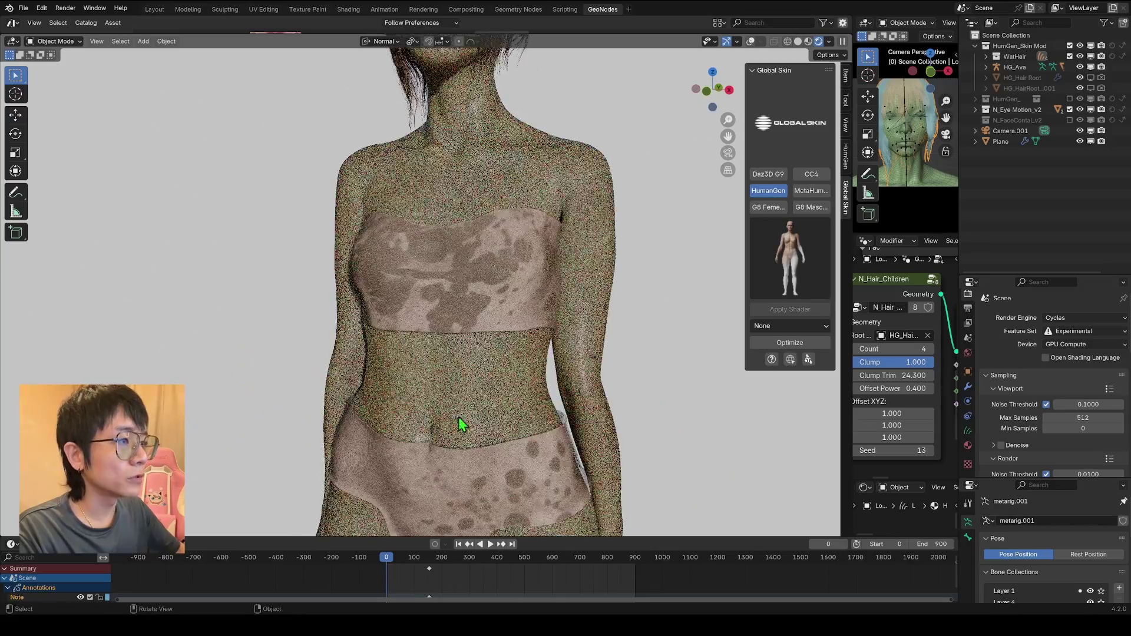
pyautogui.moveTo(763, 273); pyautogui.dragTo(713, 276, button='middle')
pyautogui.keyDown('shift'); pyautogui.moveTo(617, 511); pyautogui.dragTo(603, 379, button='middle'); pyautogui.keyUp('shift')
pyautogui.keyDown('shift'); pyautogui.moveTo(524, 427); pyautogui.dragTo(530, 267, button='middle'); pyautogui.keyUp('shift')
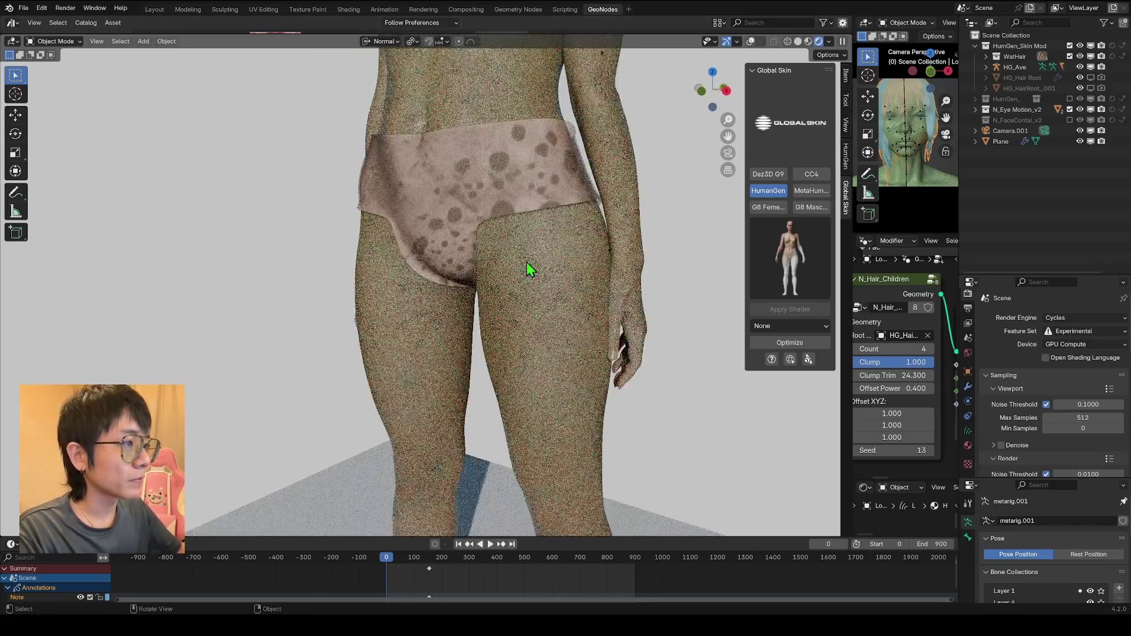
pyautogui.scroll(-2, 548, 283)
pyautogui.moveTo(625, 301)
pyautogui.mouseDown(button='middle')
pyautogui.moveTo(570, 304)
pyautogui.moveTo(636, 307)
pyautogui.mouseUp(button='middle')
pyautogui.keyDown('shift'); pyautogui.moveTo(589, 524); pyautogui.dragTo(569, 418, button='middle'); pyautogui.keyUp('shift')
pyautogui.scroll(4, 596, 421)
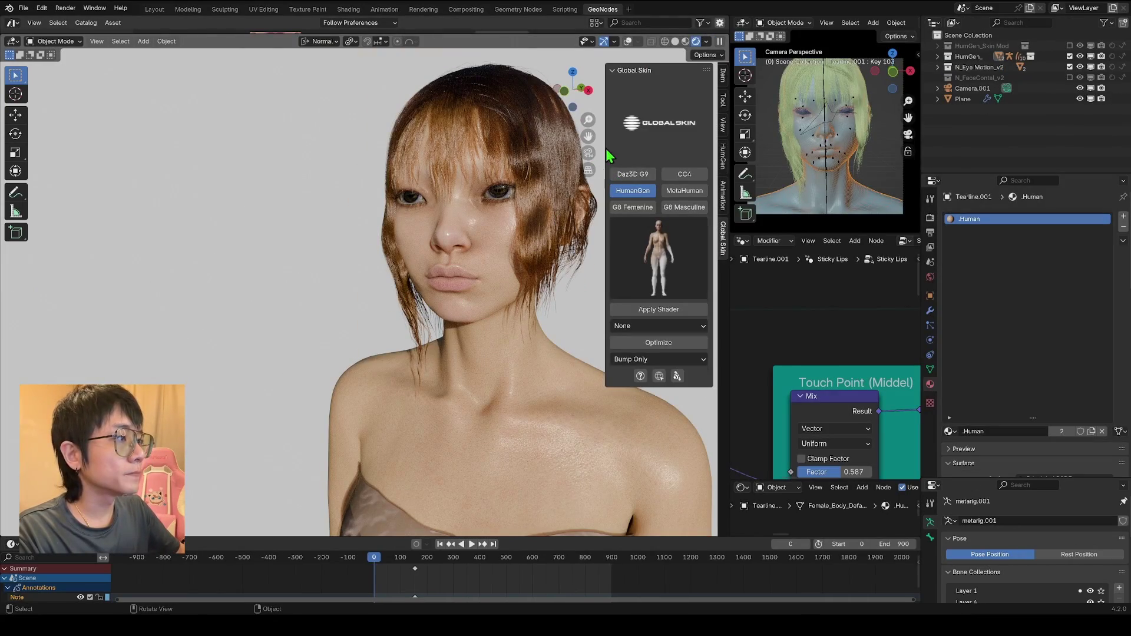
# Return to the camera view and apply the Global Skin body shader for HumanGen to the character.
pyautogui.moveTo(489, 267); pyautogui.dragTo(678, 148, button='middle')
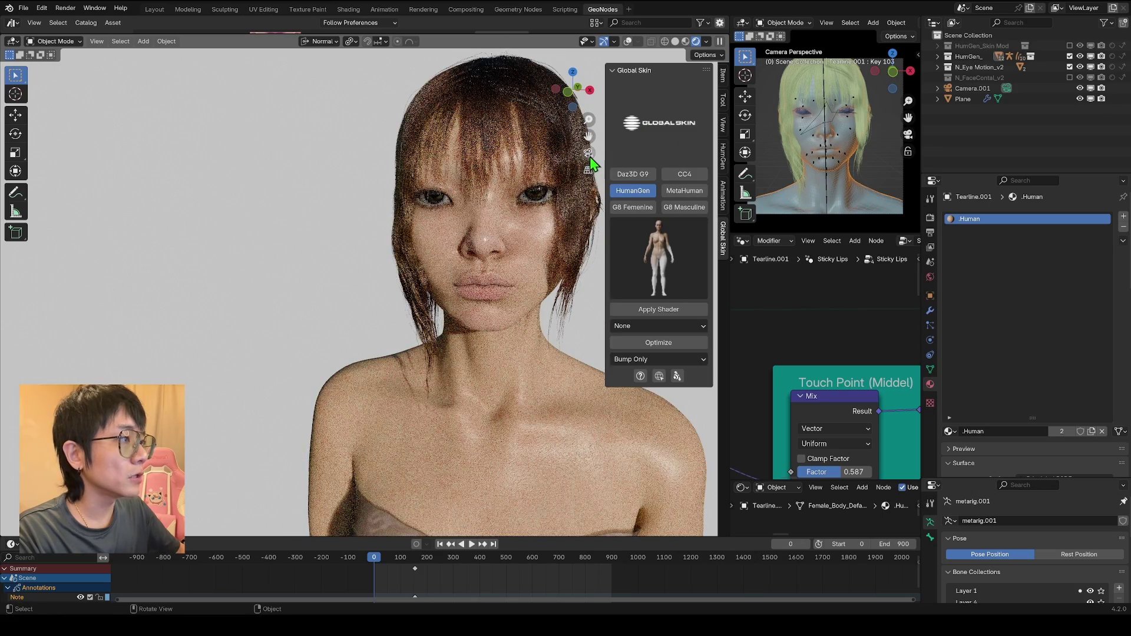
pyautogui.click(588, 154)
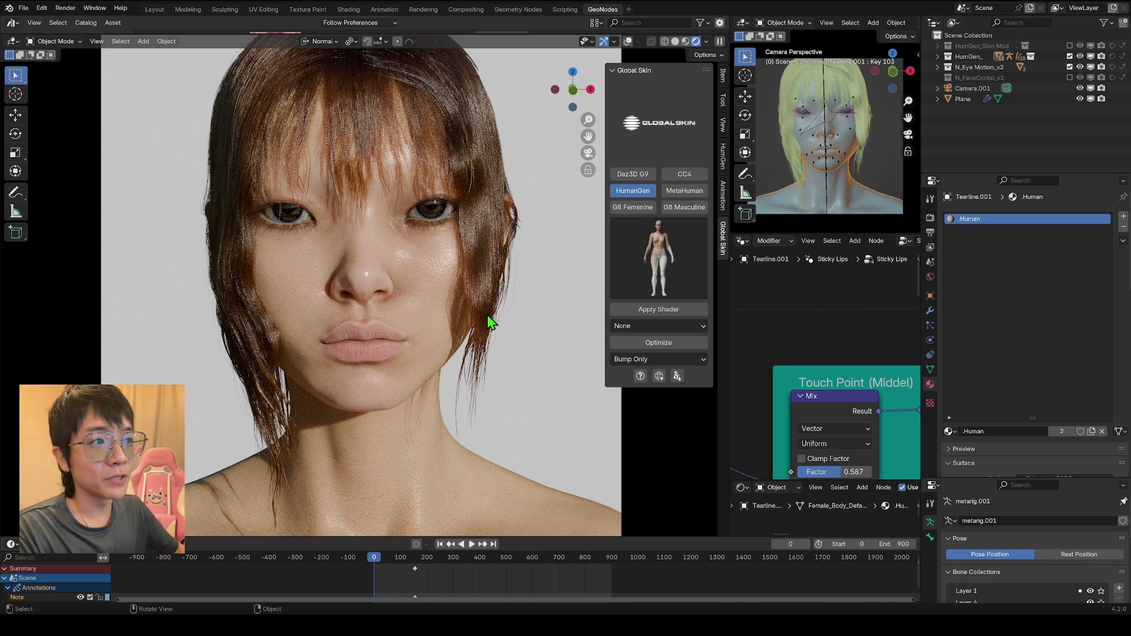
pyautogui.moveTo(605, 218); pyautogui.dragTo(592, 218)
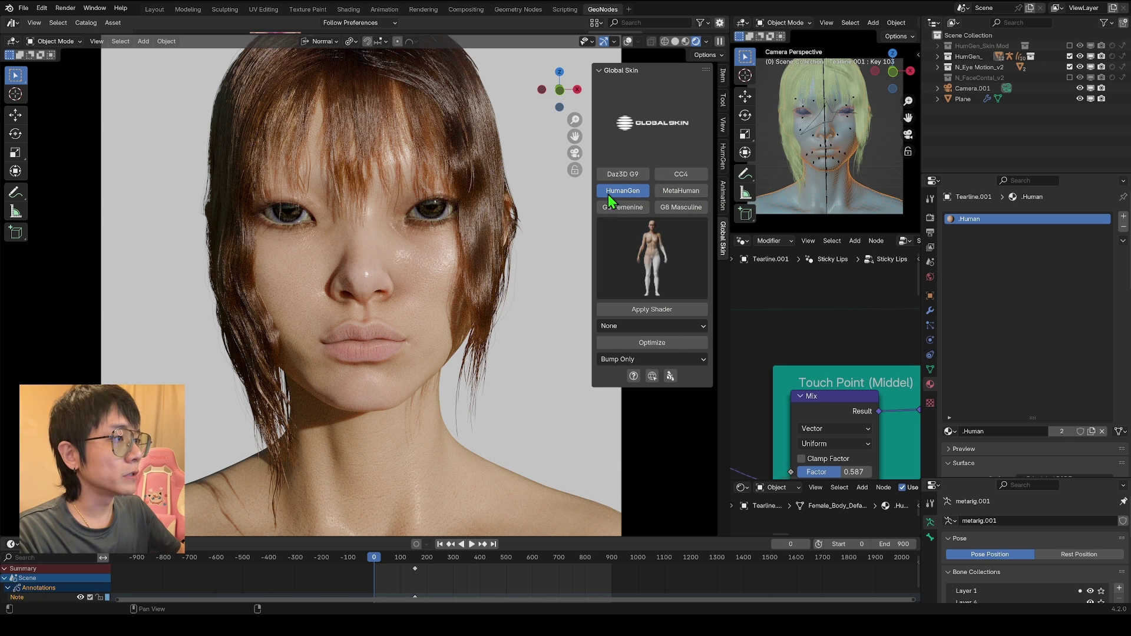
pyautogui.click(662, 241)
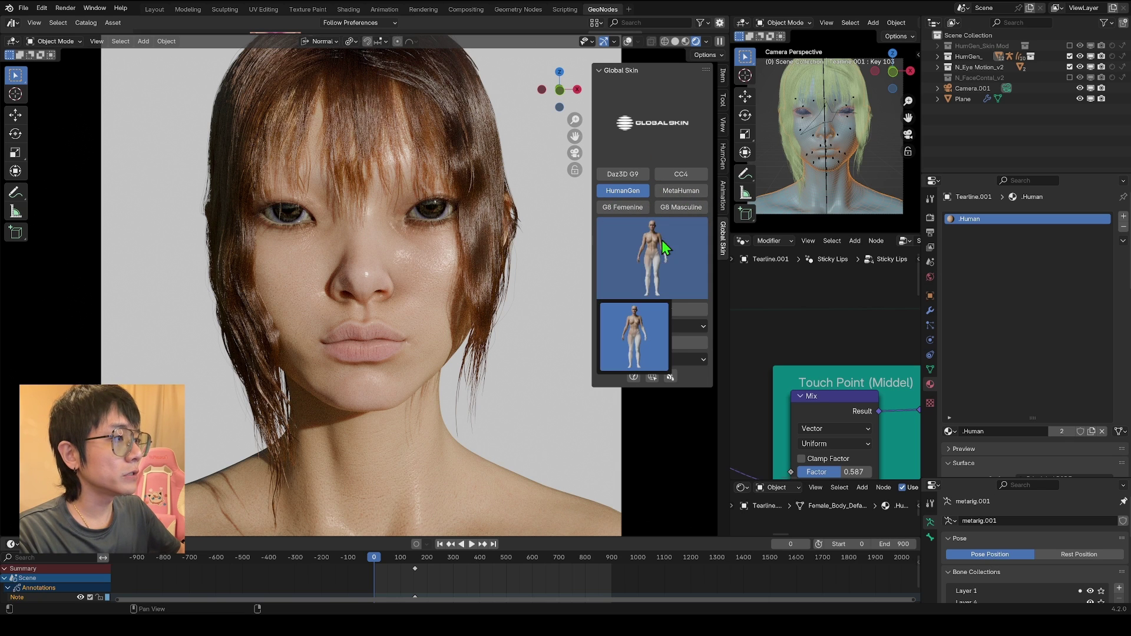
pyautogui.click(625, 346)
pyautogui.click(650, 310)
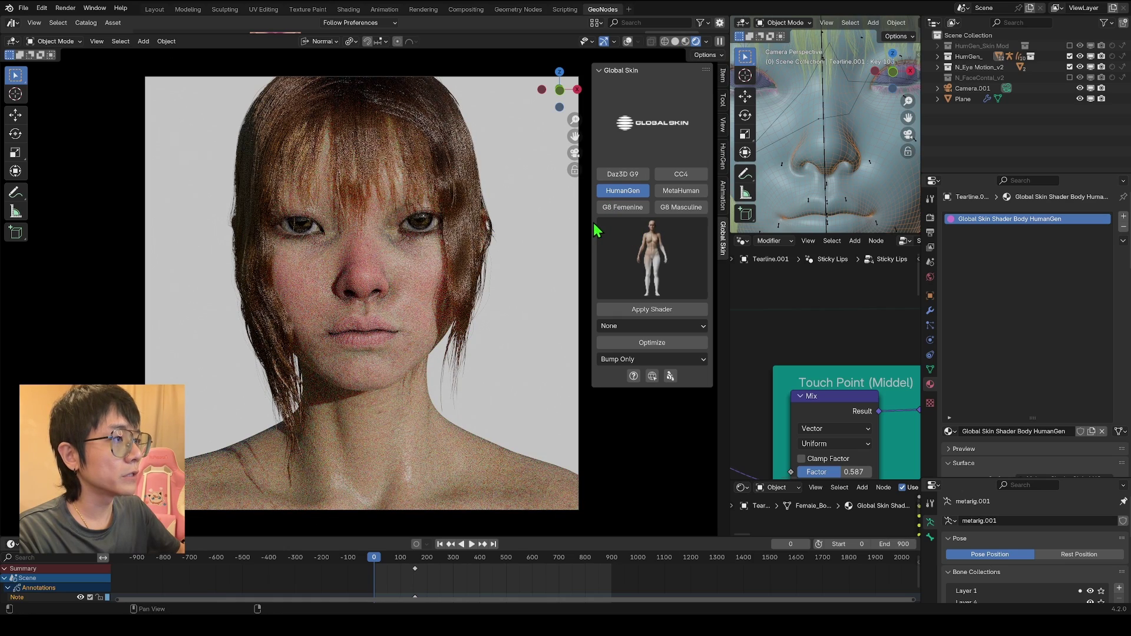
# Hide the viewport sidebar and move the Details Global Skin node below the link between the Makeup Shader and Material Output.
pyautogui.moveTo(591, 223); pyautogui.dragTo(722, 246)
pyautogui.moveTo(682, 275); pyautogui.dragTo(567, 133, button='middle')
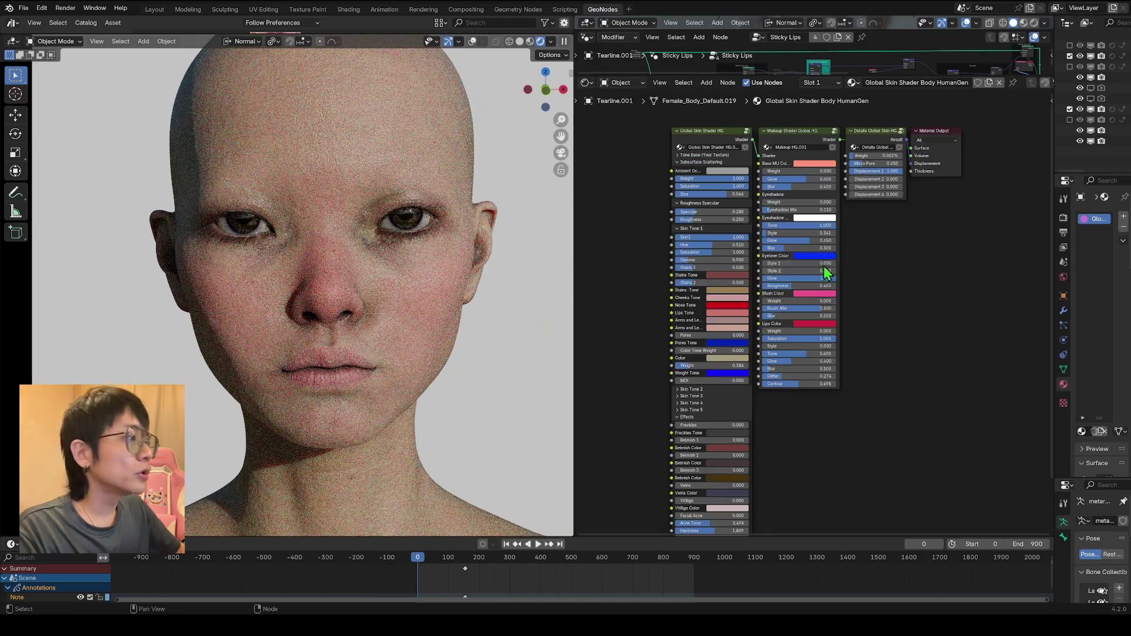
pyautogui.scroll(2, 871, 235)
pyautogui.scroll(-3, 896, 315)
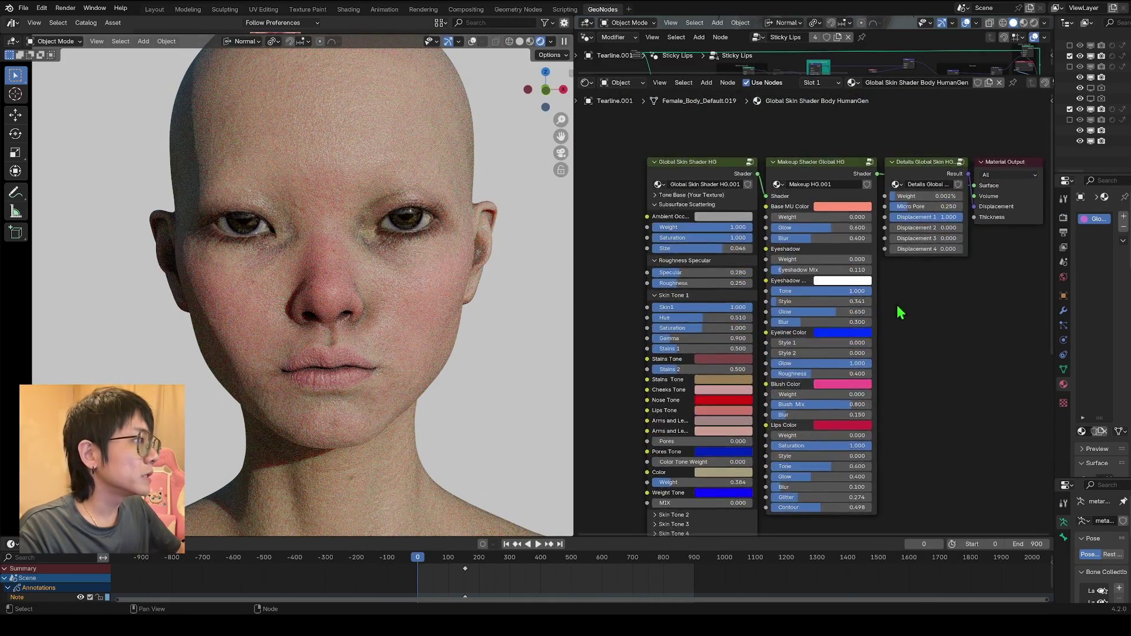
pyautogui.scroll(4, 960, 244)
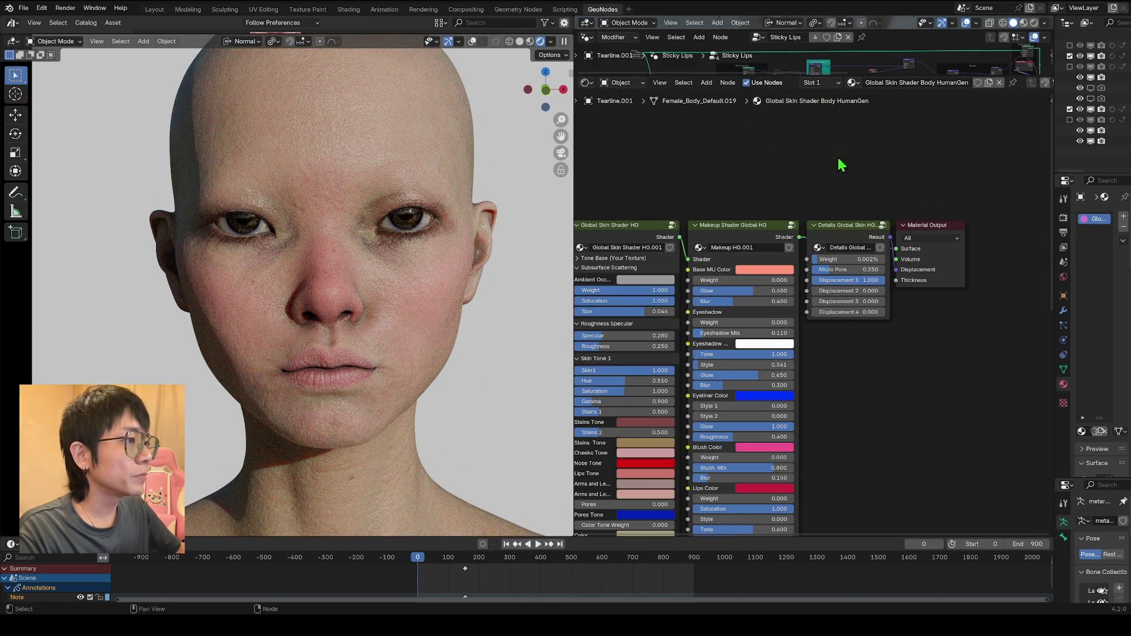
pyautogui.moveTo(850, 239); pyautogui.dragTo(860, 407)
pyautogui.scroll(-2, 851, 248)
pyautogui.scroll(1, 884, 307)
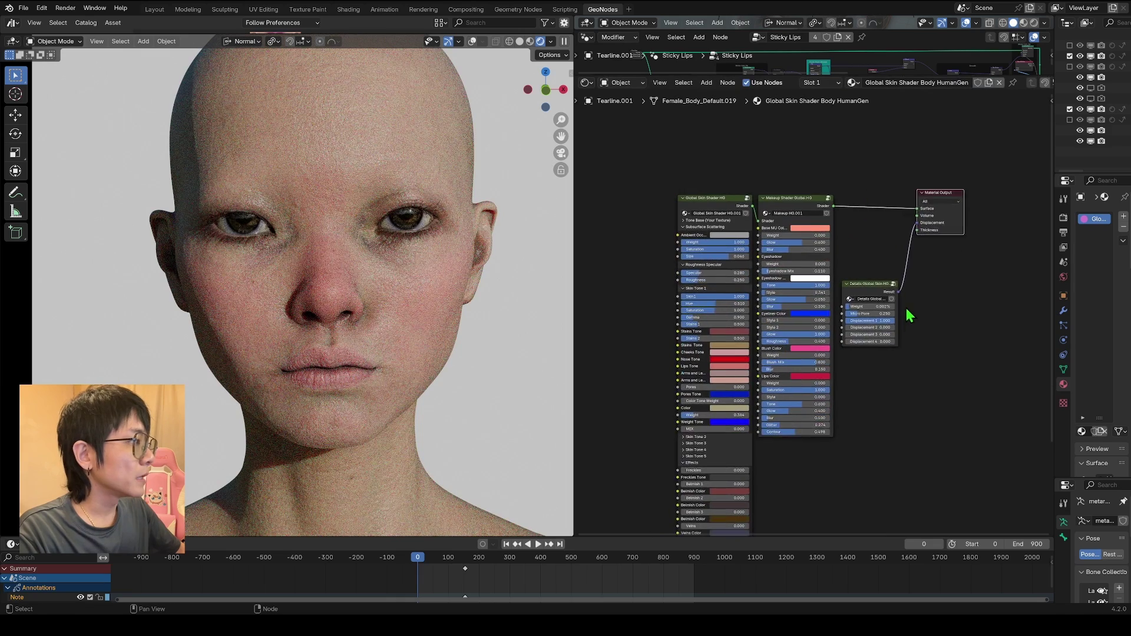
pyautogui.moveTo(864, 290); pyautogui.dragTo(866, 288)
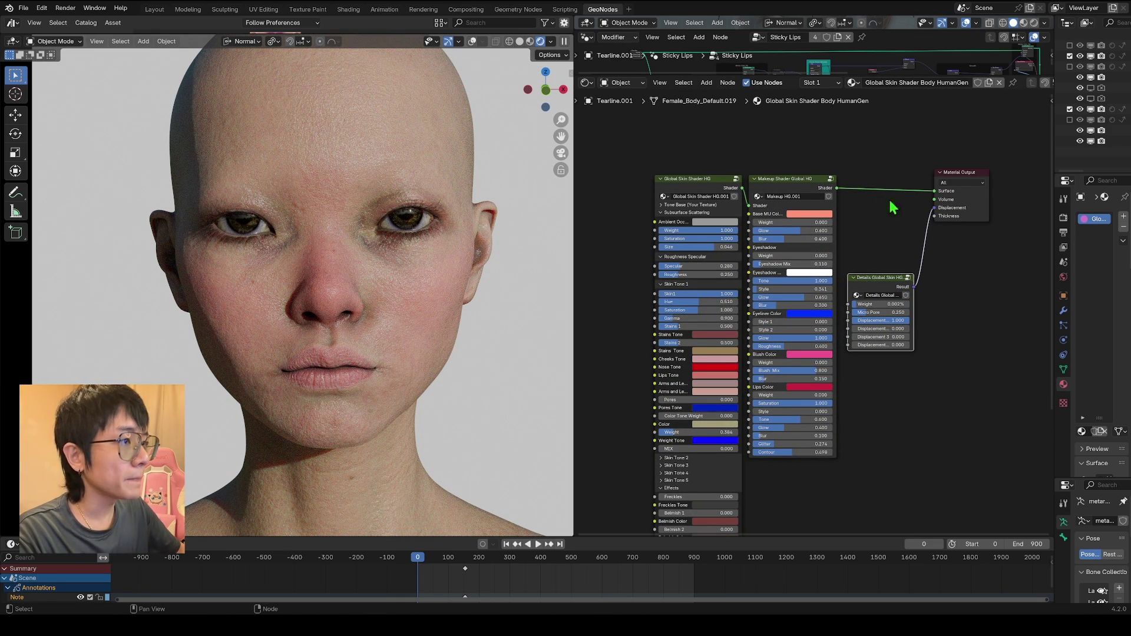
# Space out the Global Skin Shader HG and Makeup Shader Global HG nodes in the material's node tree.
pyautogui.scroll(1, 797, 186)
pyautogui.moveTo(789, 148); pyautogui.dragTo(790, 138)
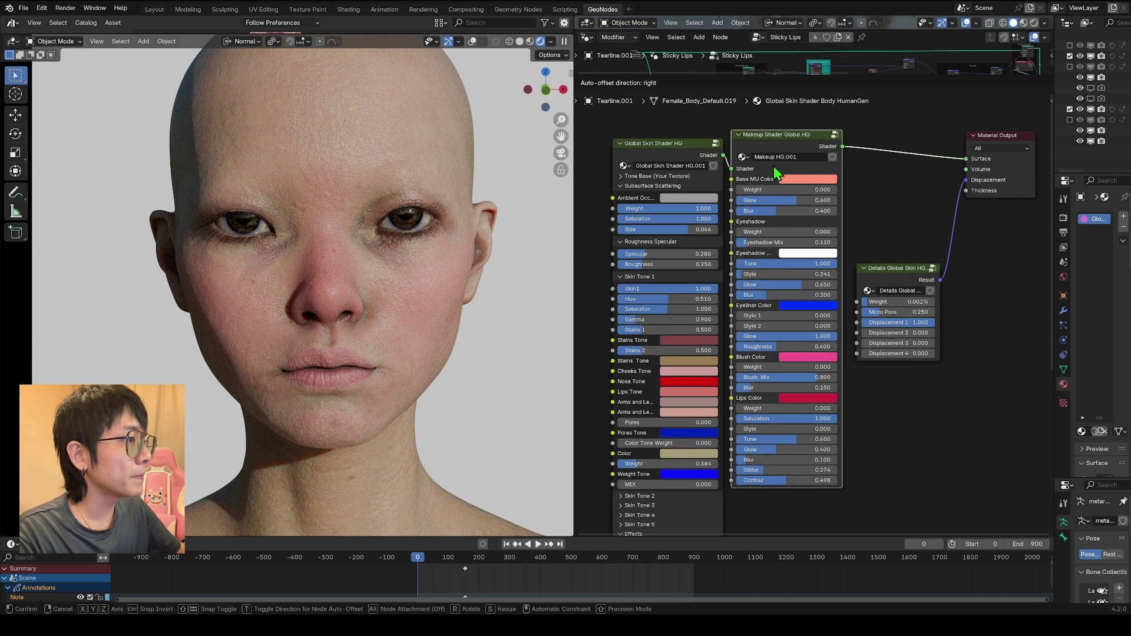
pyautogui.scroll(-3, 772, 167)
pyautogui.moveTo(723, 185); pyautogui.dragTo(787, 217, button='middle')
pyautogui.moveTo(752, 180); pyautogui.dragTo(692, 148)
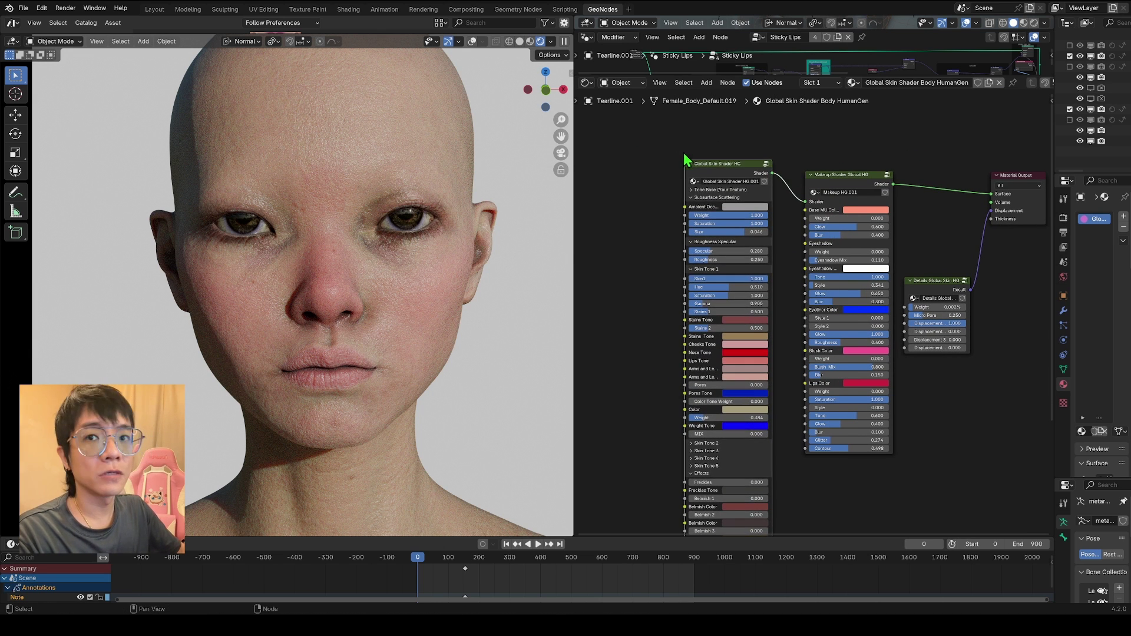
pyautogui.moveTo(812, 209); pyautogui.dragTo(770, 229, button='middle')
pyautogui.moveTo(806, 199); pyautogui.dragTo(797, 196)
# Mute the Makeup Shader Global HG node.
pyautogui.click(800, 150)
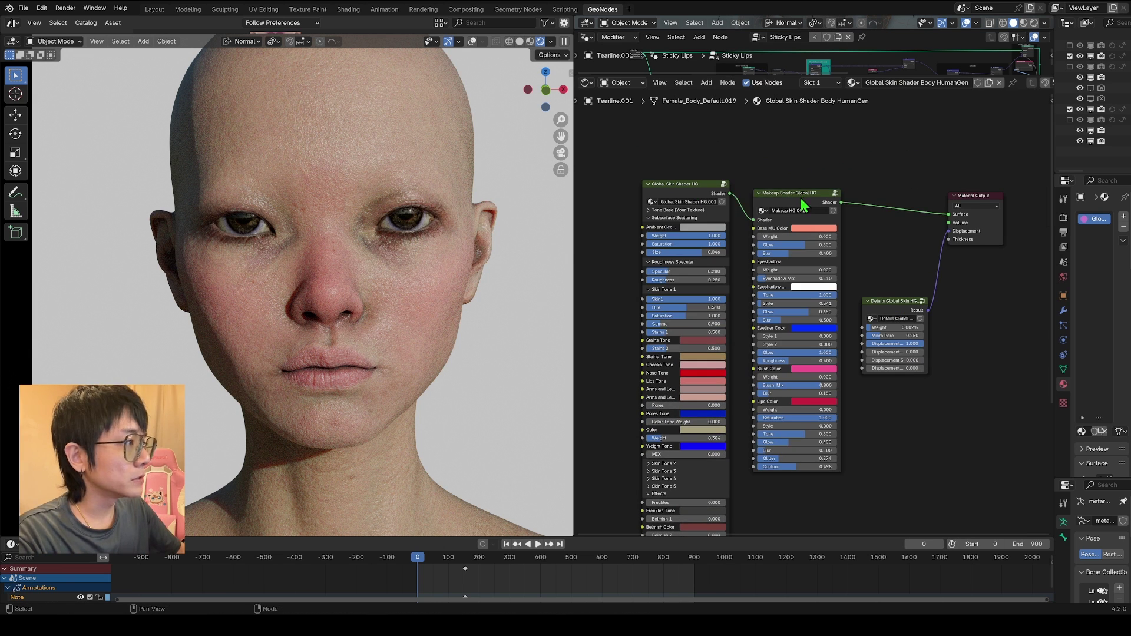
pyautogui.click(802, 200)
pyautogui.press('m')
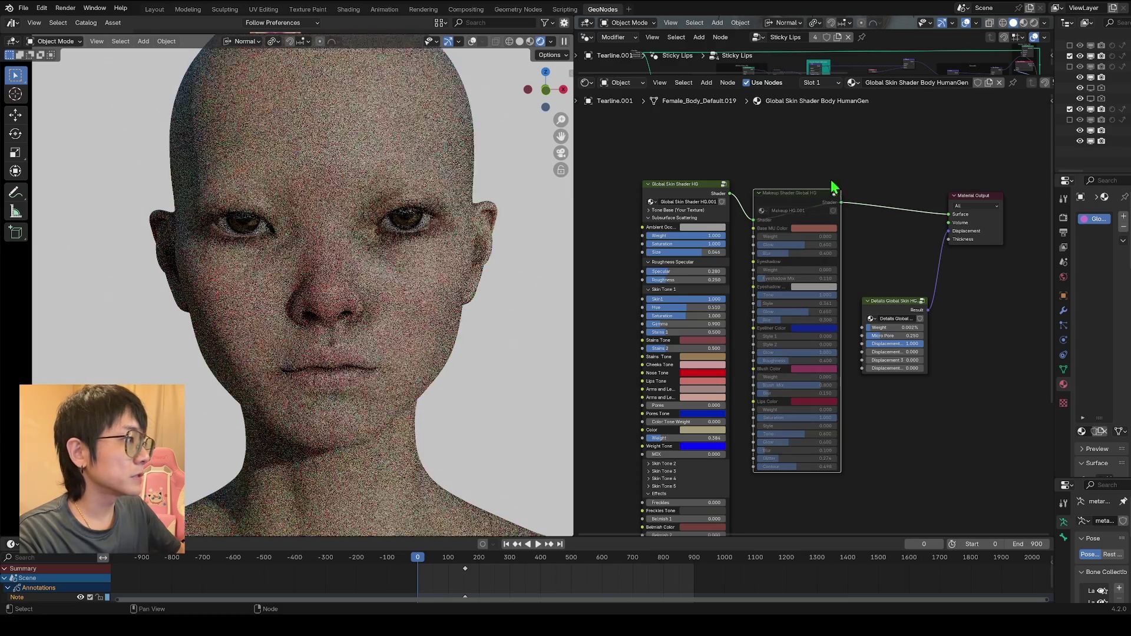
# Collapse the Subsurface Scattering, Roughness Specular, Skin Tone 1 and Effects sections of the Global Skin Shader HG node.
pyautogui.scroll(2, 814, 299)
pyautogui.scroll(-2, 919, 278)
pyautogui.moveTo(732, 204); pyautogui.dragTo(818, 260, button='middle')
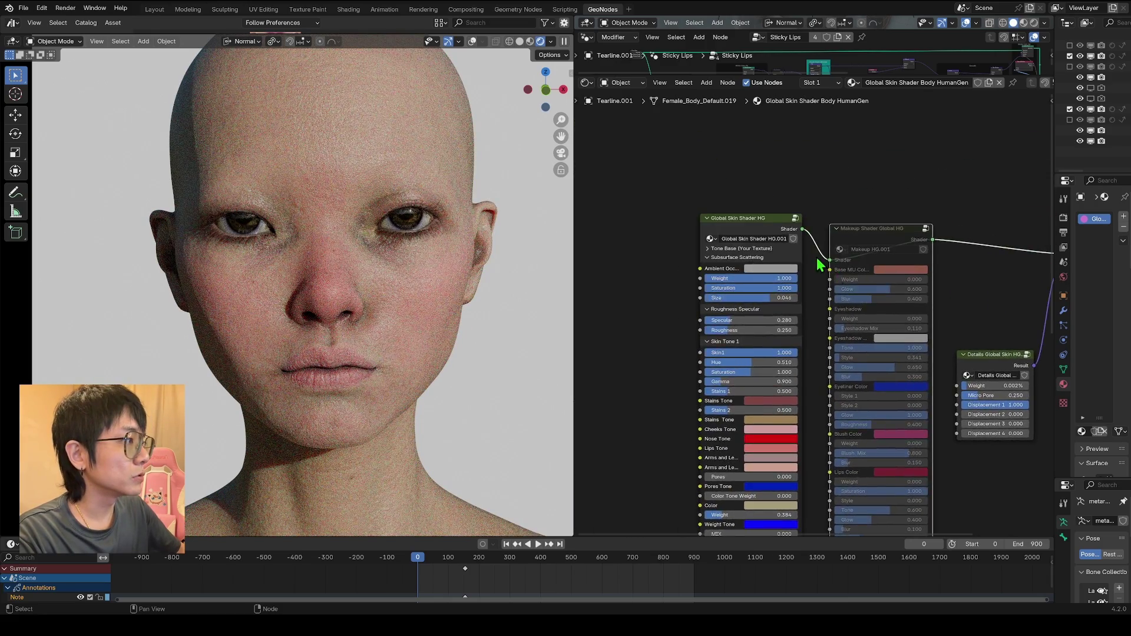
pyautogui.scroll(6, 789, 258)
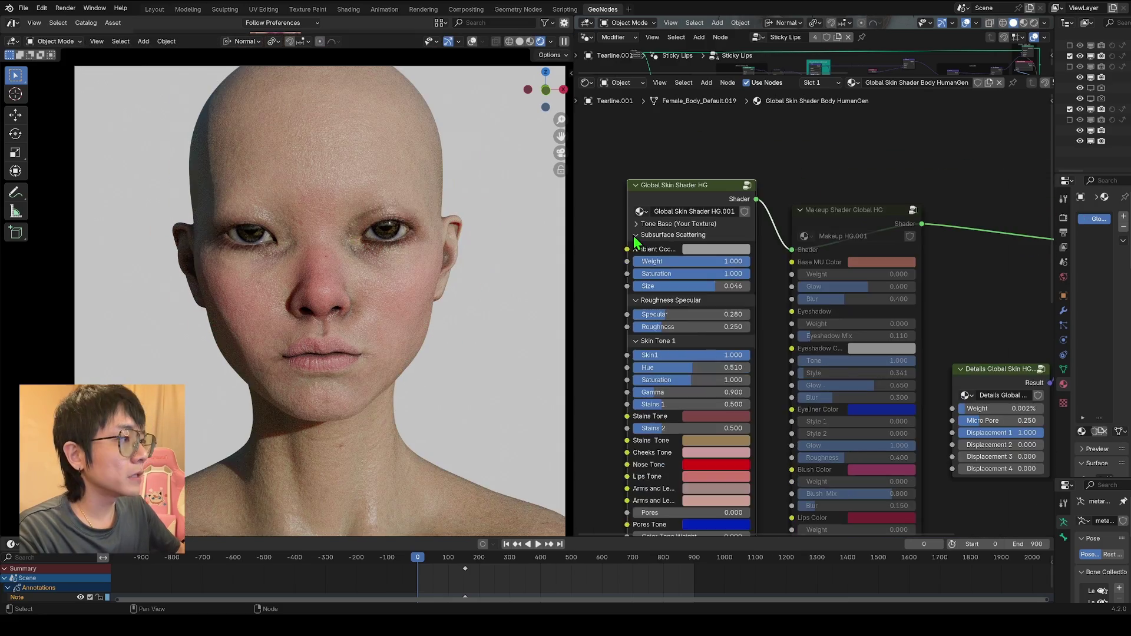
pyautogui.click(636, 235)
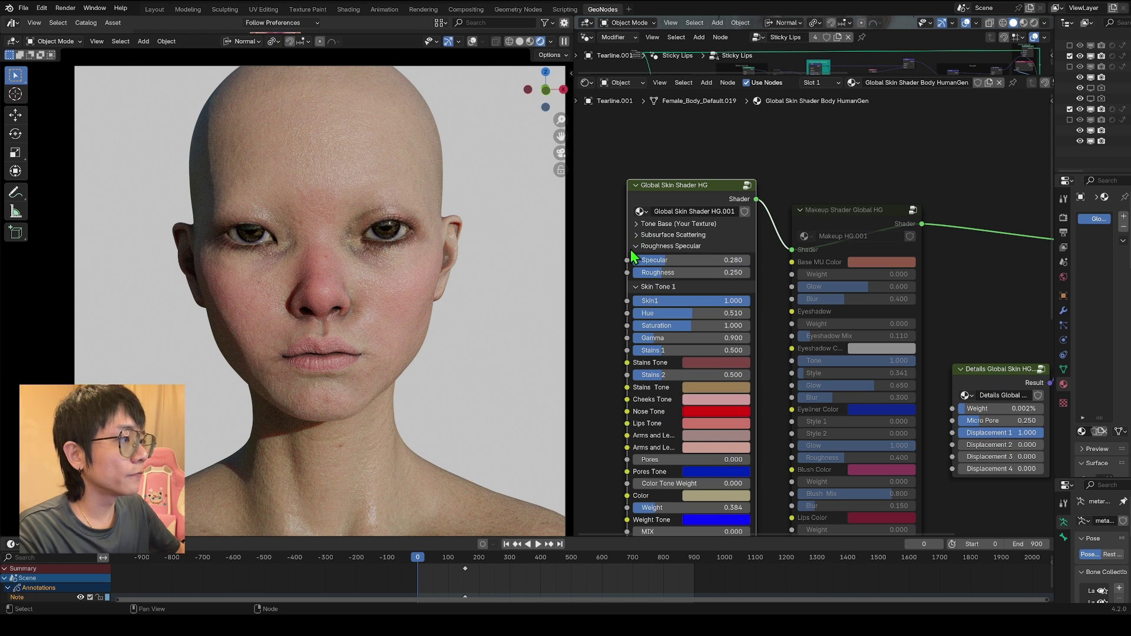
pyautogui.click(635, 247)
pyautogui.click(636, 258)
pyautogui.click(636, 279)
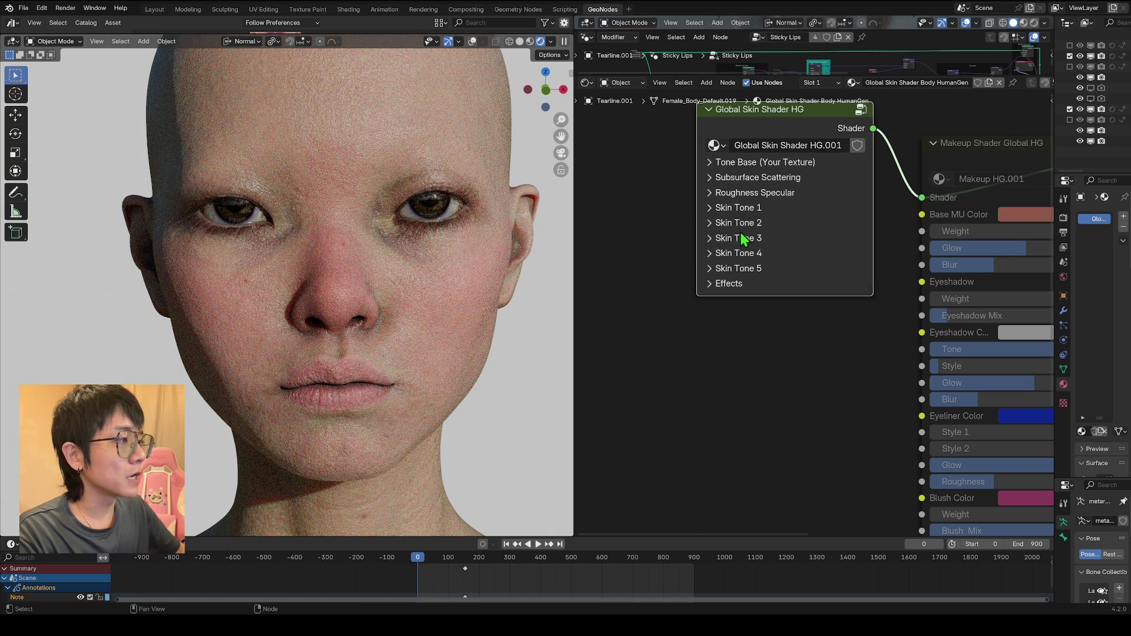
# Review the Skin Tone 1 settings of the Global Skin Shader HG node against the rendered face, and collapse the section again.
pyautogui.click(738, 207)
pyautogui.scroll(-2, 780, 268)
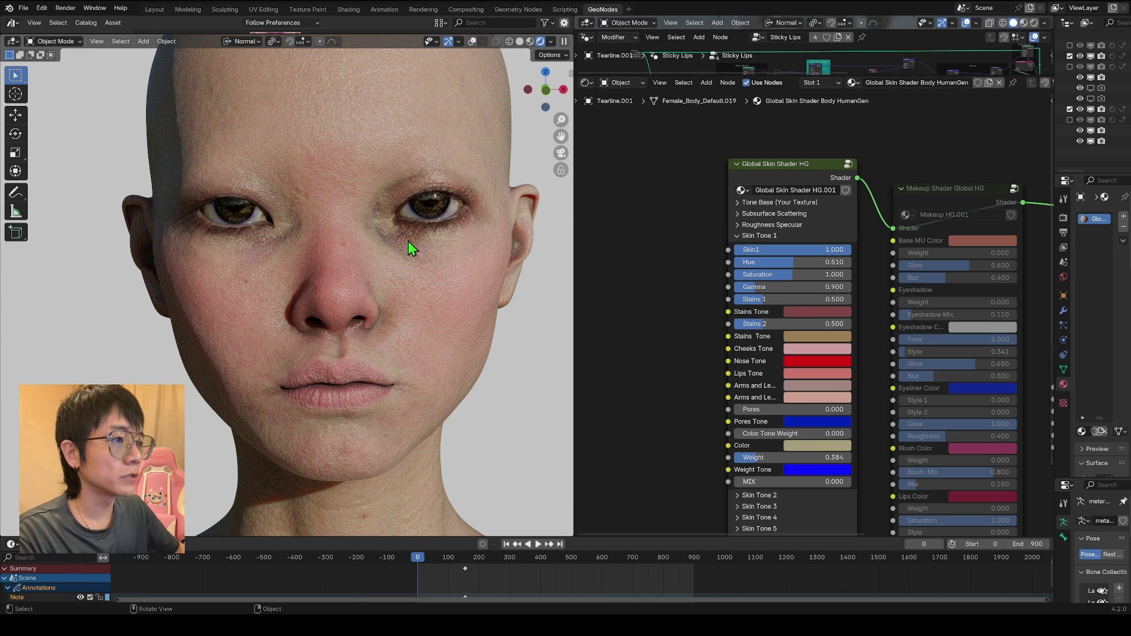
pyautogui.moveTo(412, 245); pyautogui.dragTo(386, 262, button='middle')
pyautogui.scroll(4, 387, 262)
pyautogui.press('KP_0')
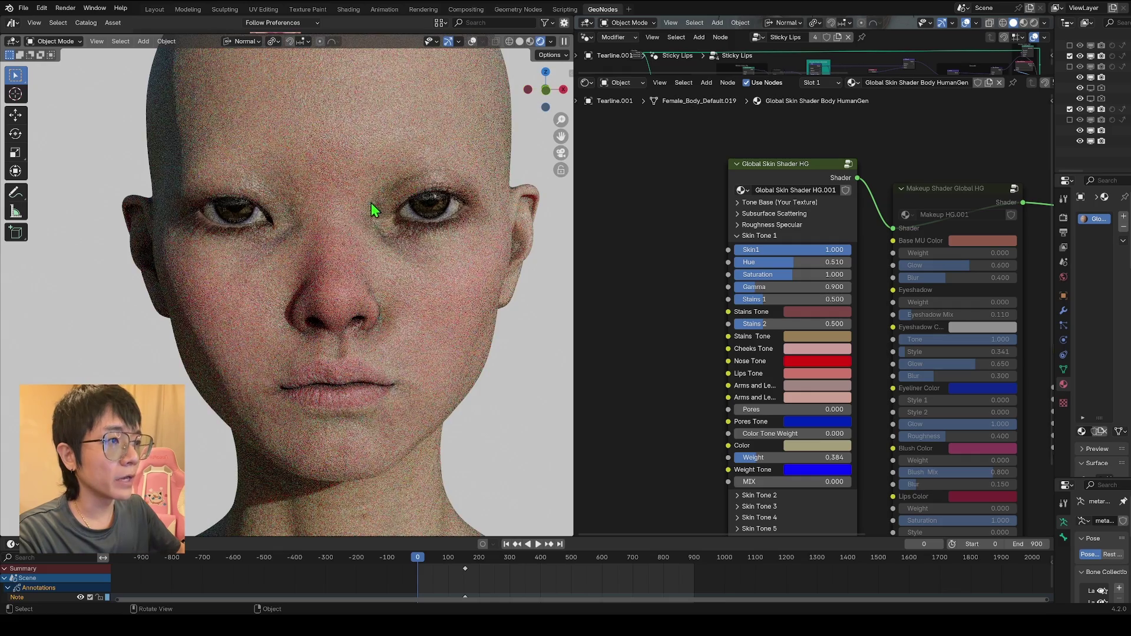
pyautogui.scroll(-1, 391, 229)
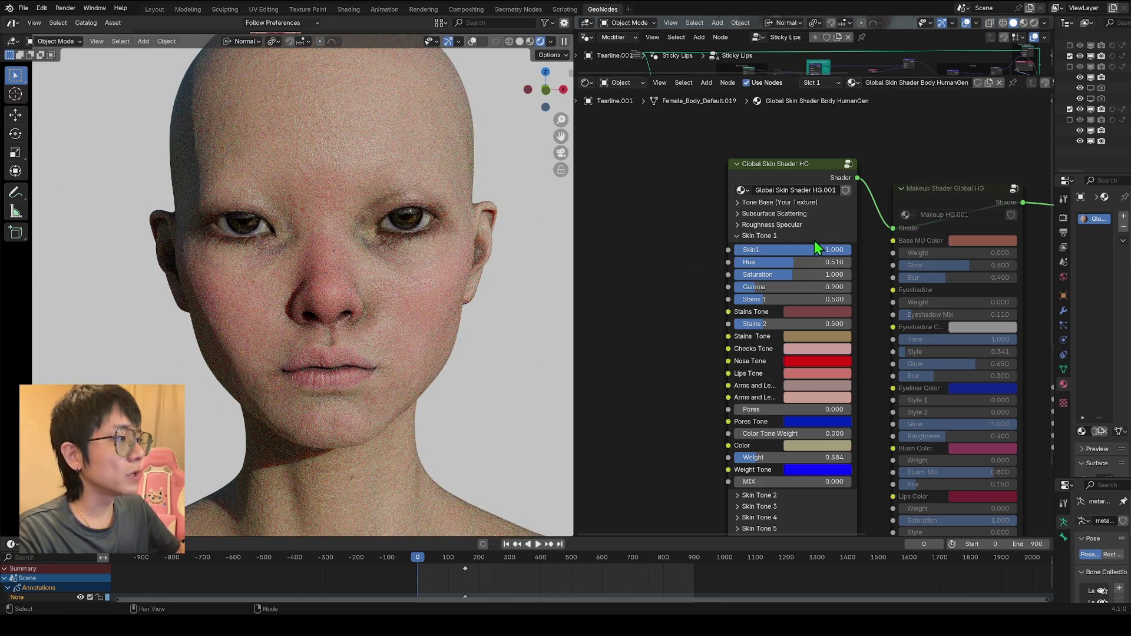
pyautogui.click(738, 235)
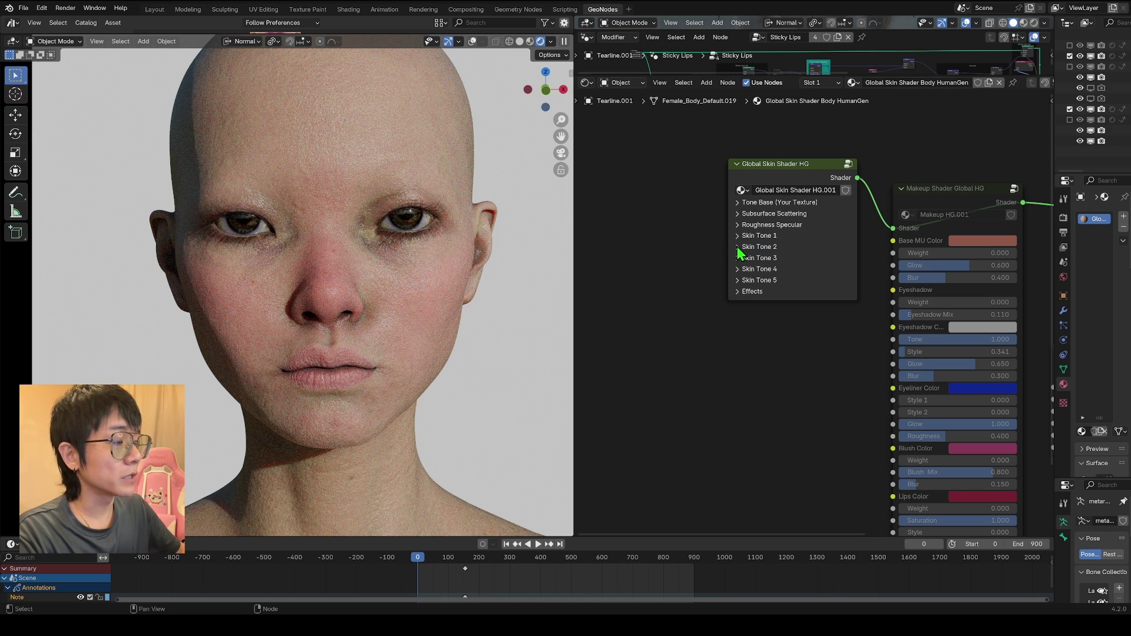
# Set the Skin2 amount under Skin Tone 2 of the Global Skin Shader HG node to 0.348 and collapse the section.
pyautogui.click(745, 246)
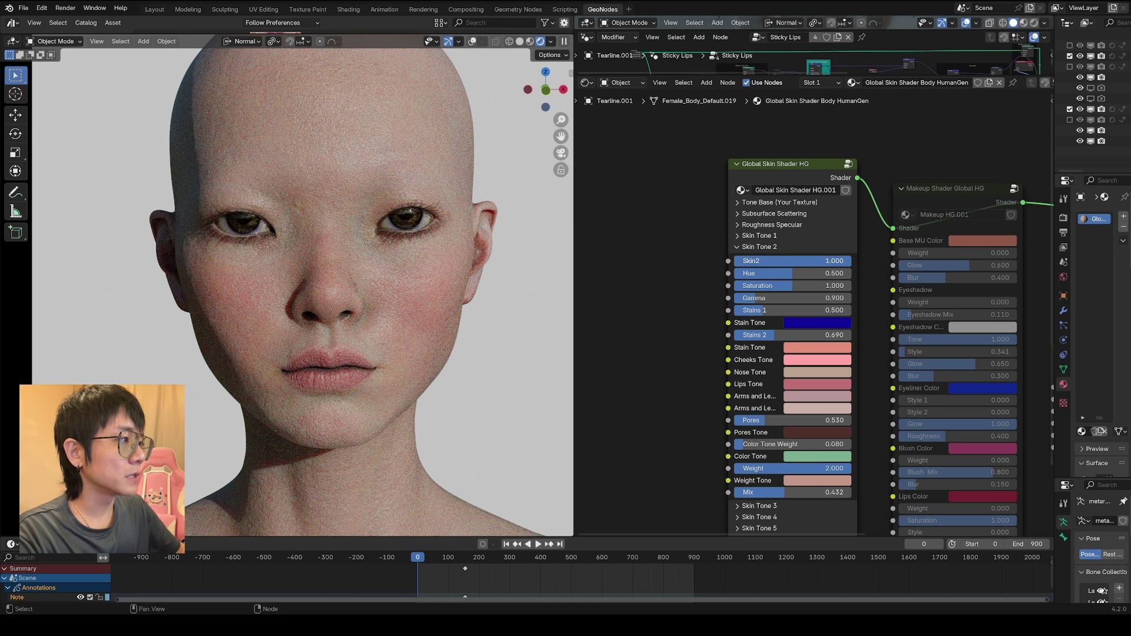
pyautogui.moveTo(842, 261); pyautogui.dragTo(807, 263)
pyautogui.hotkey('ctrl', 'z')
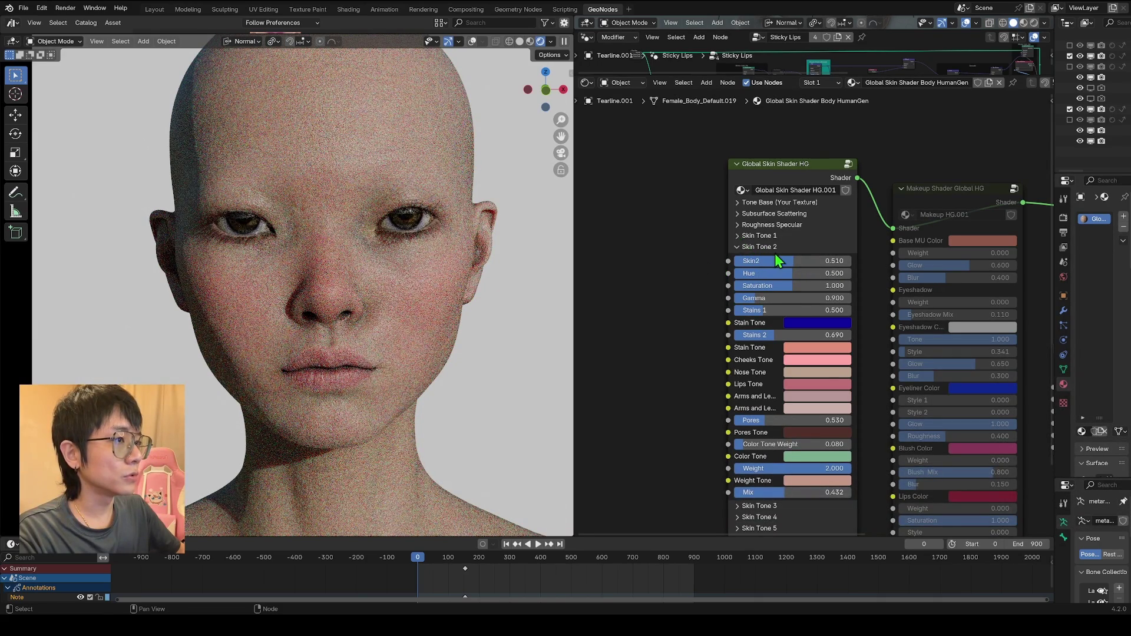
pyautogui.click(737, 235)
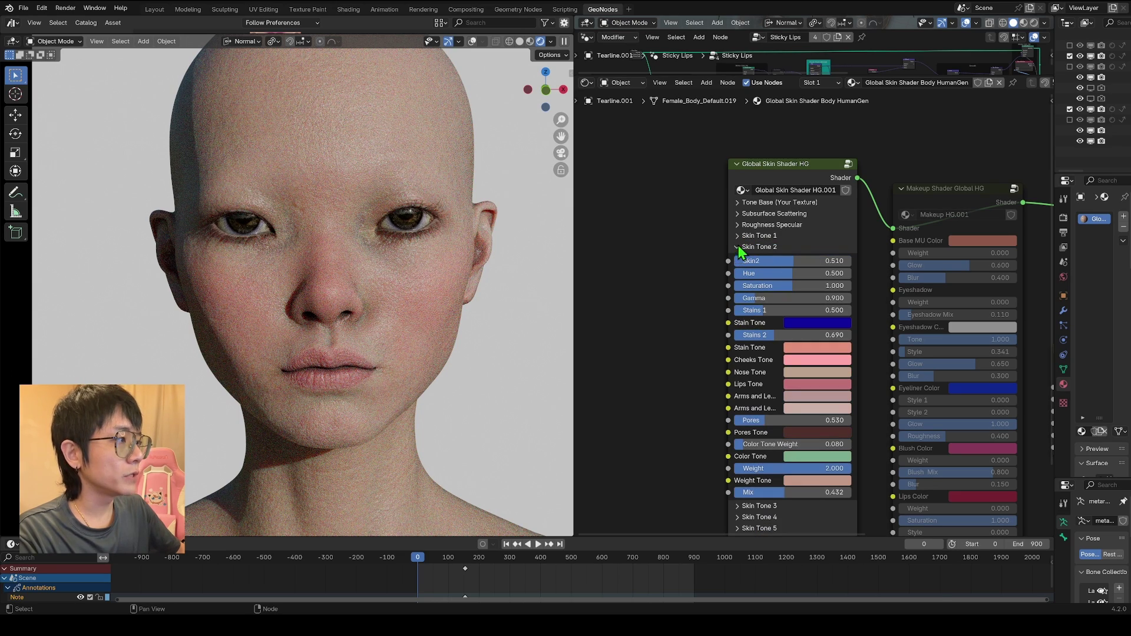
pyautogui.moveTo(787, 260); pyautogui.dragTo(765, 260)
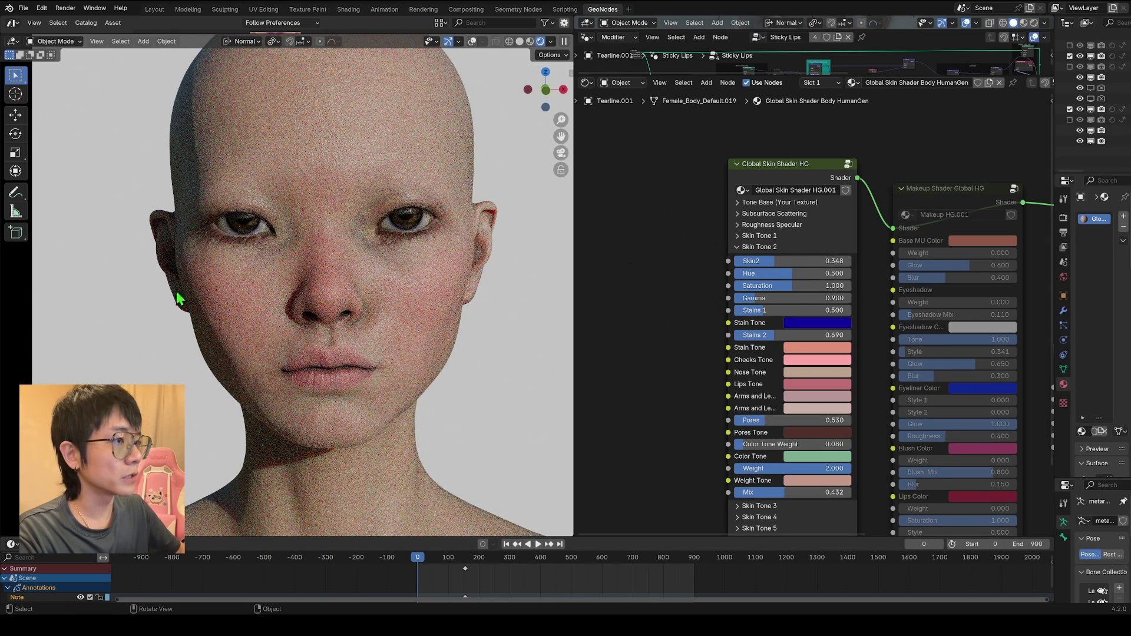
pyautogui.click(738, 249)
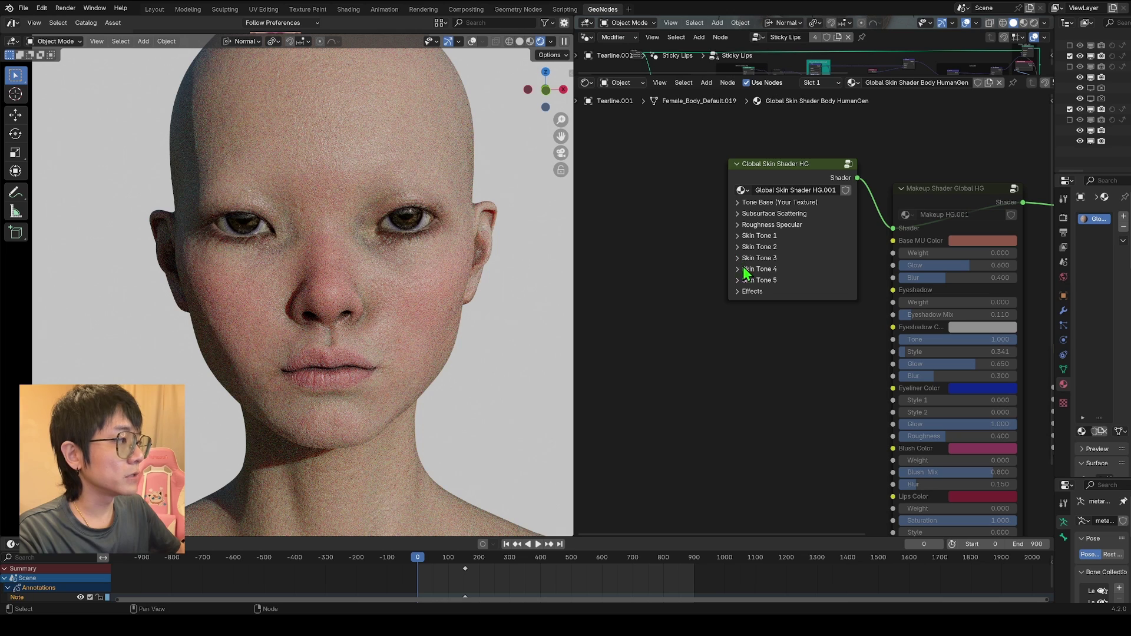
# Try Skin Tone 4 of the Global Skin Shader HG node with the Skin 4 amount at 1.000, and collapse the section.
pyautogui.click(737, 259)
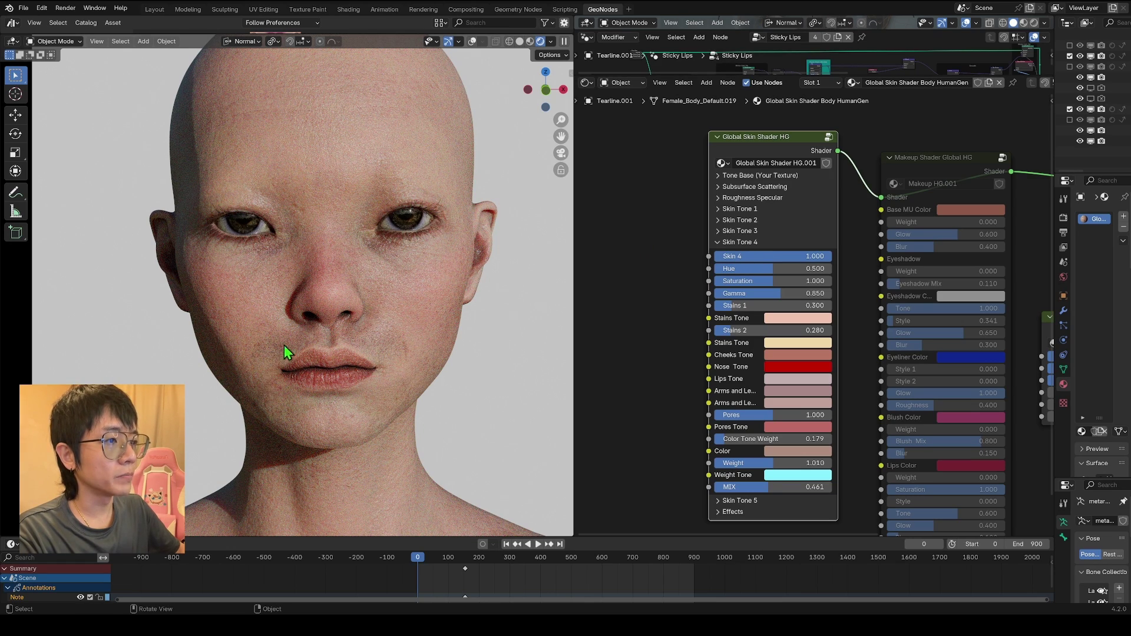
pyautogui.click(719, 242)
# Set the Saturation of Skin Tone 5 in the Global Skin Shader HG node to 1.183 and lower its Skin 5 amount.
pyautogui.click(718, 253)
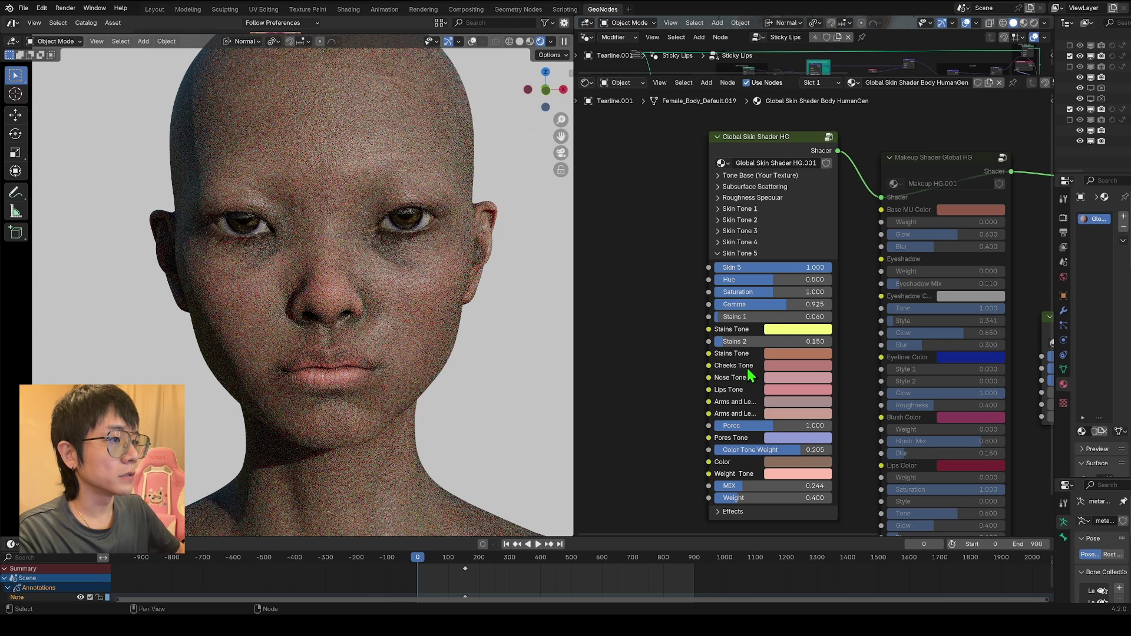
pyautogui.moveTo(760, 292); pyautogui.dragTo(785, 295)
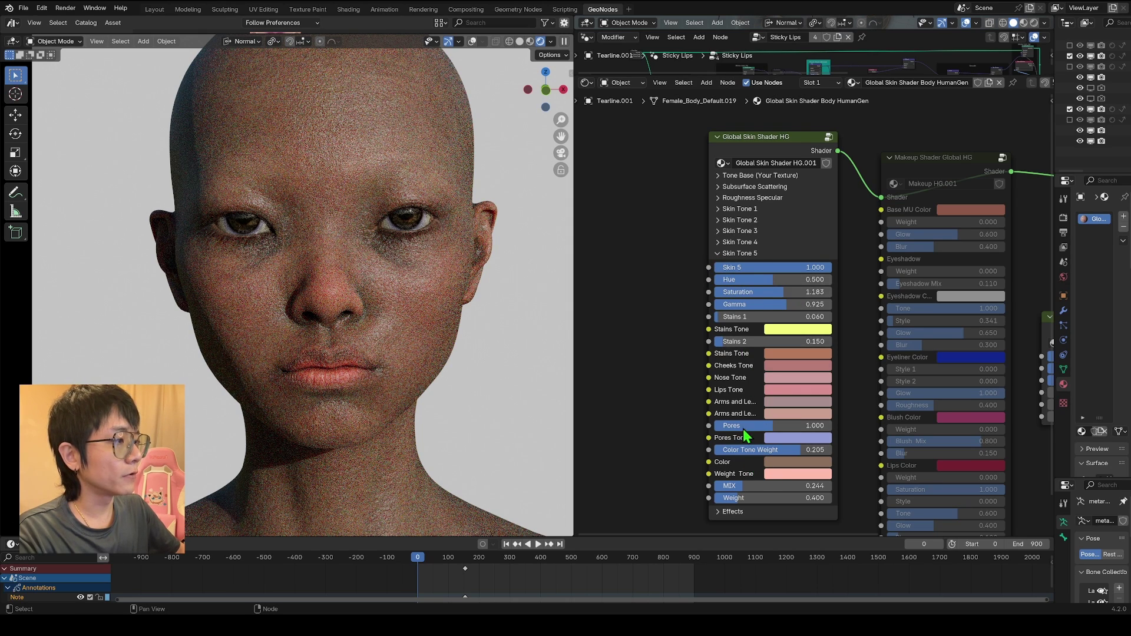
pyautogui.moveTo(793, 250); pyautogui.dragTo(760, 213, button='middle')
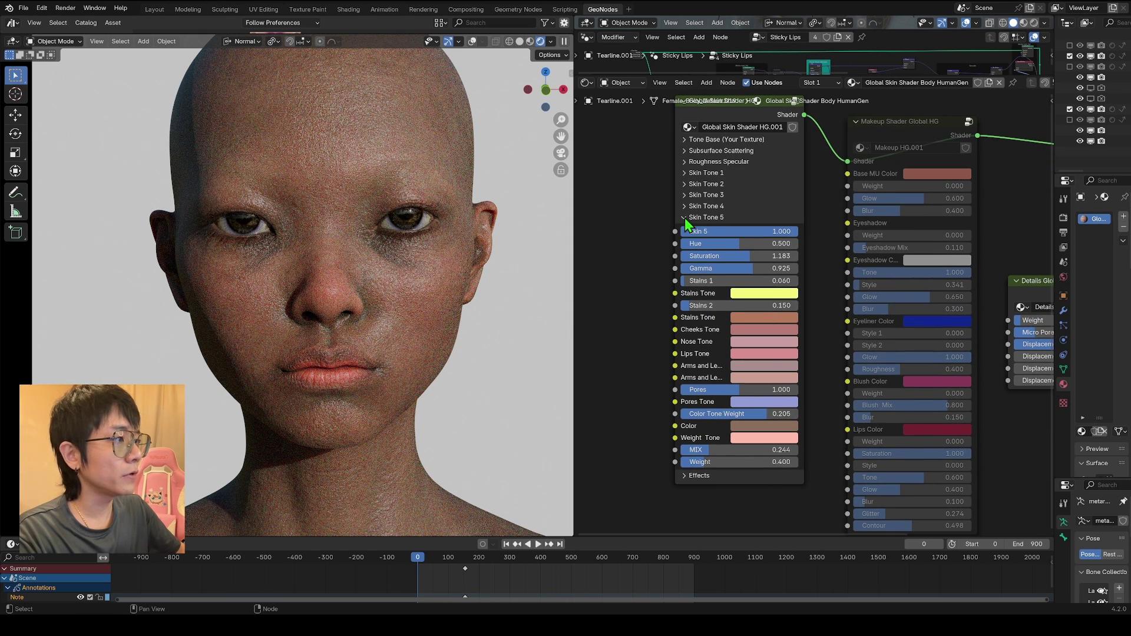
pyautogui.moveTo(749, 235); pyautogui.dragTo(634, 271)
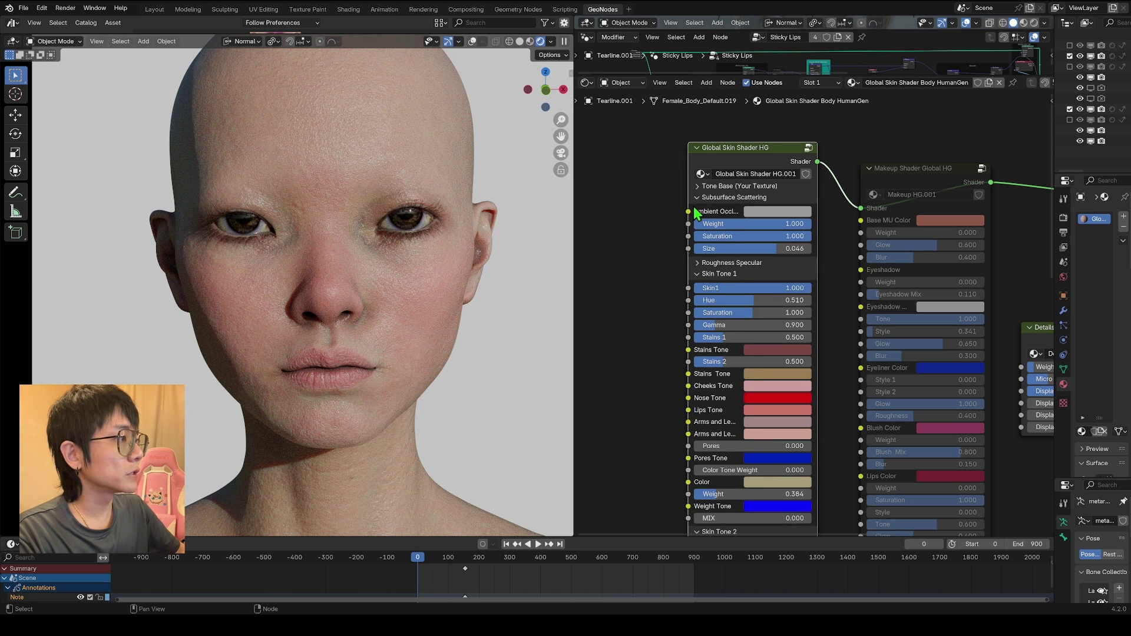
# Widen the Global Skin Shader HG node and return the viewport to the camera view.
pyautogui.moveTo(695, 210); pyautogui.dragTo(653, 210)
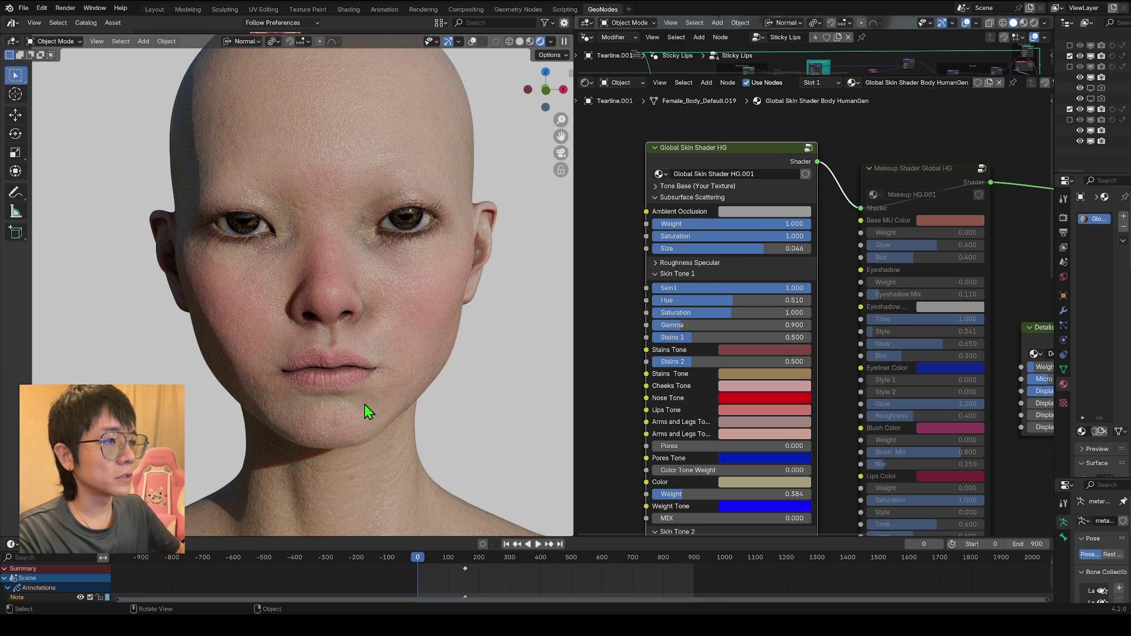
pyautogui.scroll(4, 321, 374)
pyautogui.scroll(-10, 353, 370)
pyautogui.moveTo(396, 397); pyautogui.dragTo(395, 355, button='middle')
pyautogui.scroll(8, 395, 355)
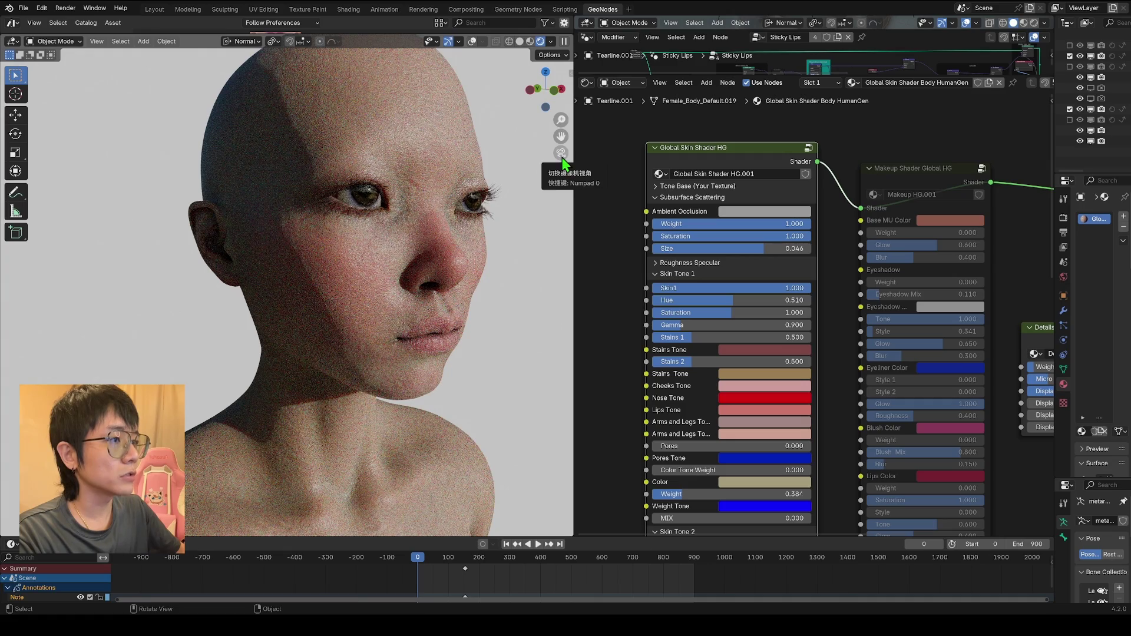
pyautogui.click(561, 153)
# Set the Ambient Occlusion color under Subsurface Scattering of the Global Skin Shader HG node to white.
pyautogui.click(746, 212)
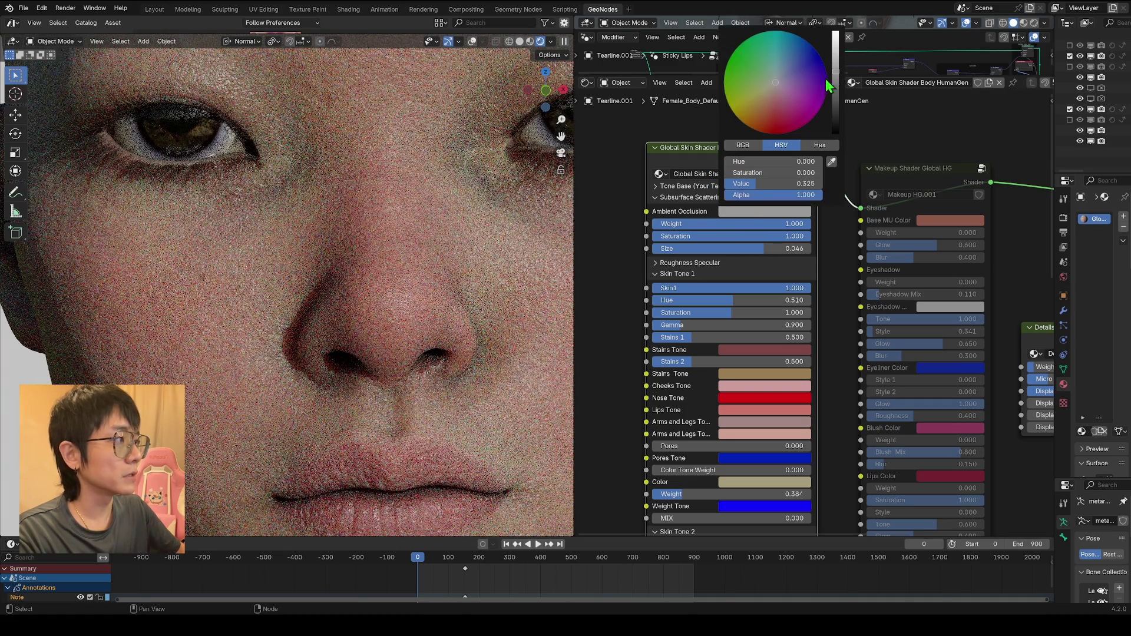
pyautogui.moveTo(834, 82); pyautogui.dragTo(834, 33)
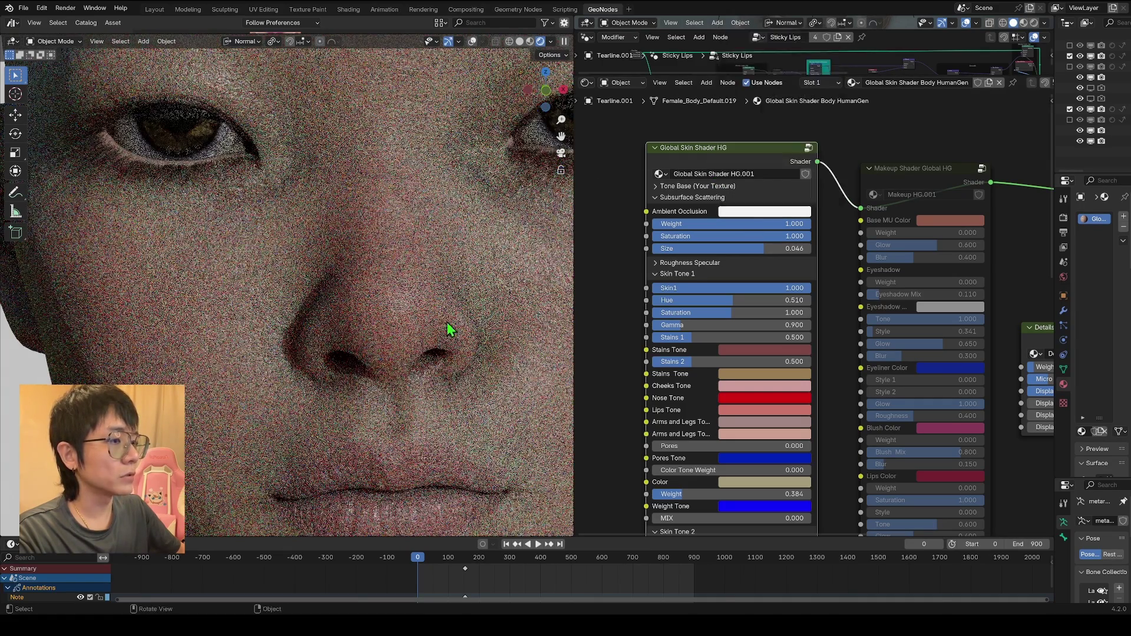
pyautogui.scroll(-2, 446, 323)
pyautogui.scroll(-1, 331, 268)
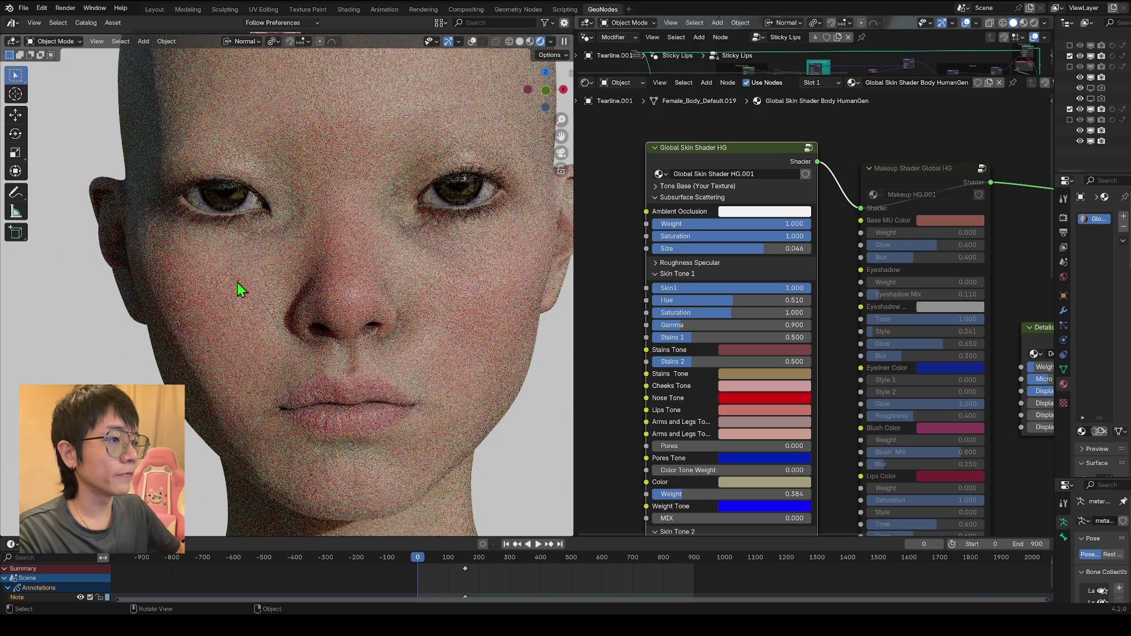
pyautogui.scroll(-1, 715, 311)
# Set the Hue of Skin Tone 1 to 0.539 and its Saturation to 1.151.
pyautogui.scroll(3, 751, 295)
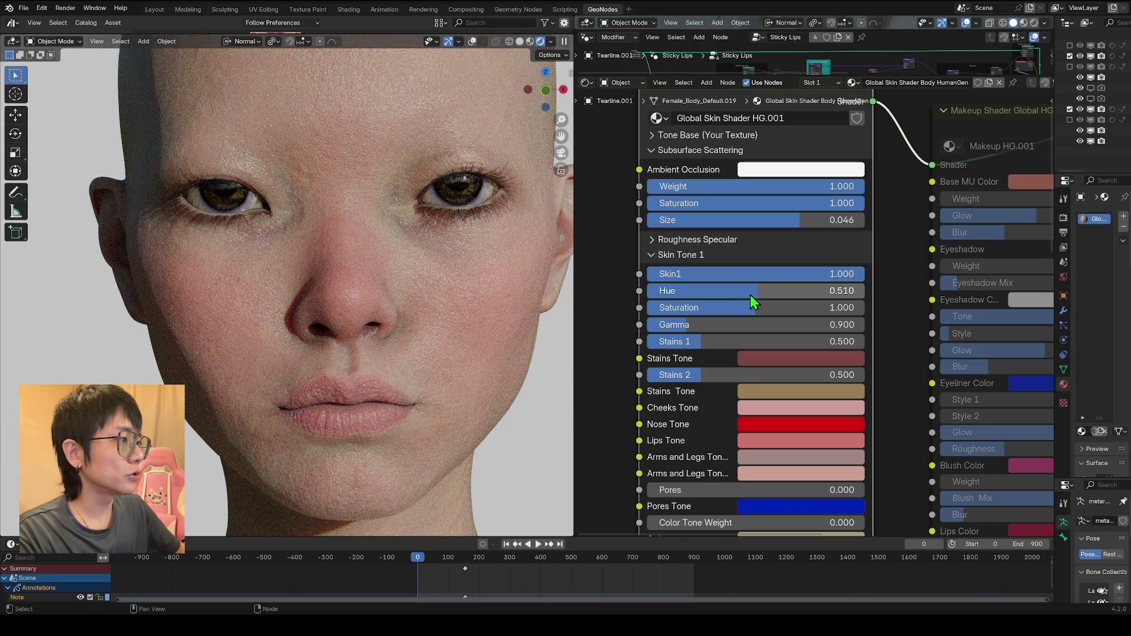
pyautogui.moveTo(751, 295)
pyautogui.mouseDown()
pyautogui.moveTo(698, 294)
pyautogui.moveTo(815, 295)
pyautogui.moveTo(761, 294)
pyautogui.moveTo(763, 310)
pyautogui.mouseUp()
pyautogui.scroll(-1, 756, 301)
pyautogui.scroll(-1, 763, 310)
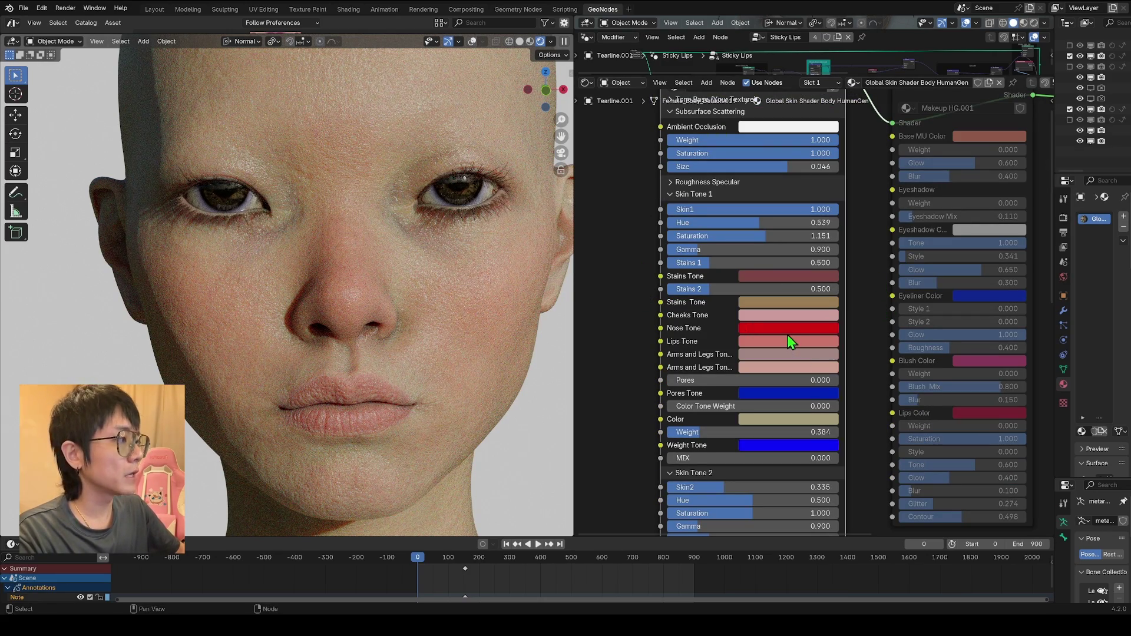
# Change the Nose Tone color under Skin Tone 1 to a softer, less saturated pink.
pyautogui.click(773, 329)
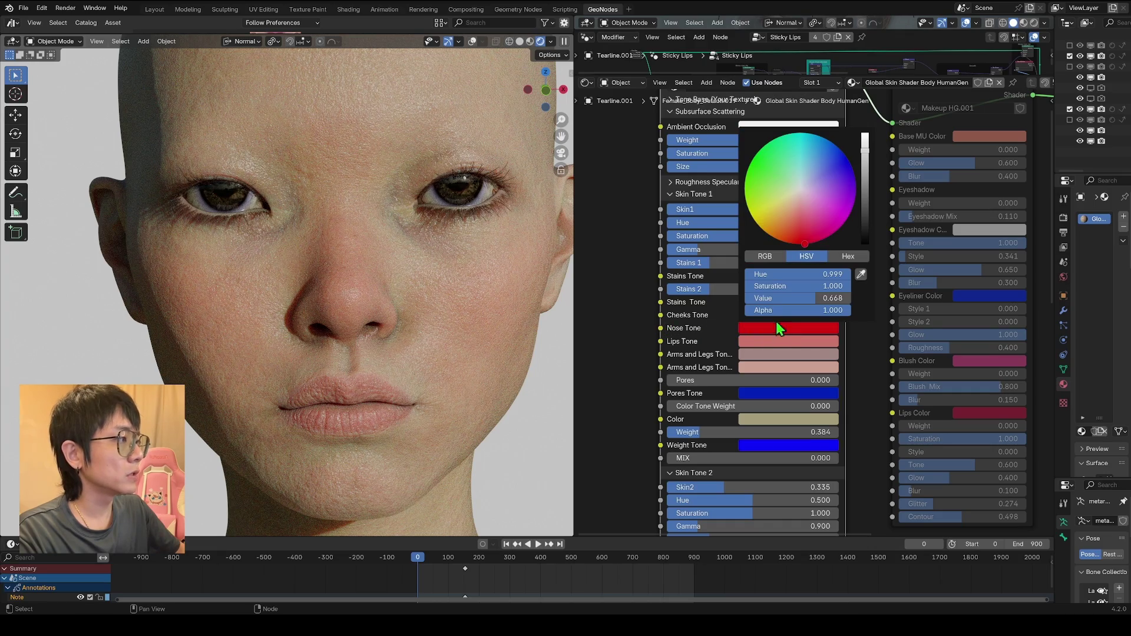
pyautogui.click(803, 200)
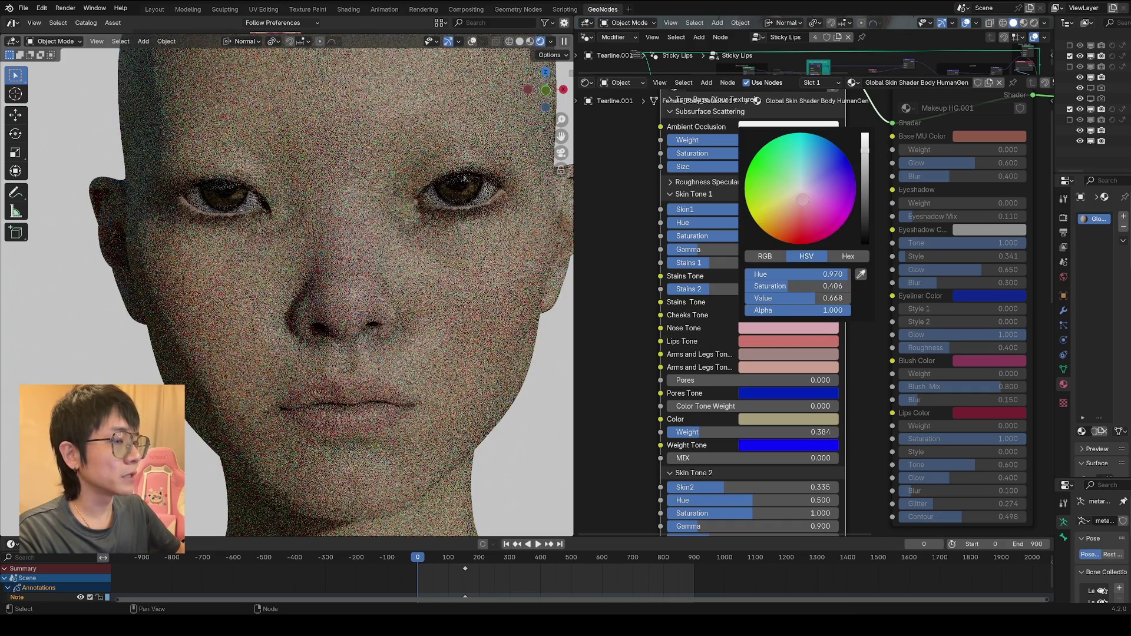
pyautogui.click(800, 212)
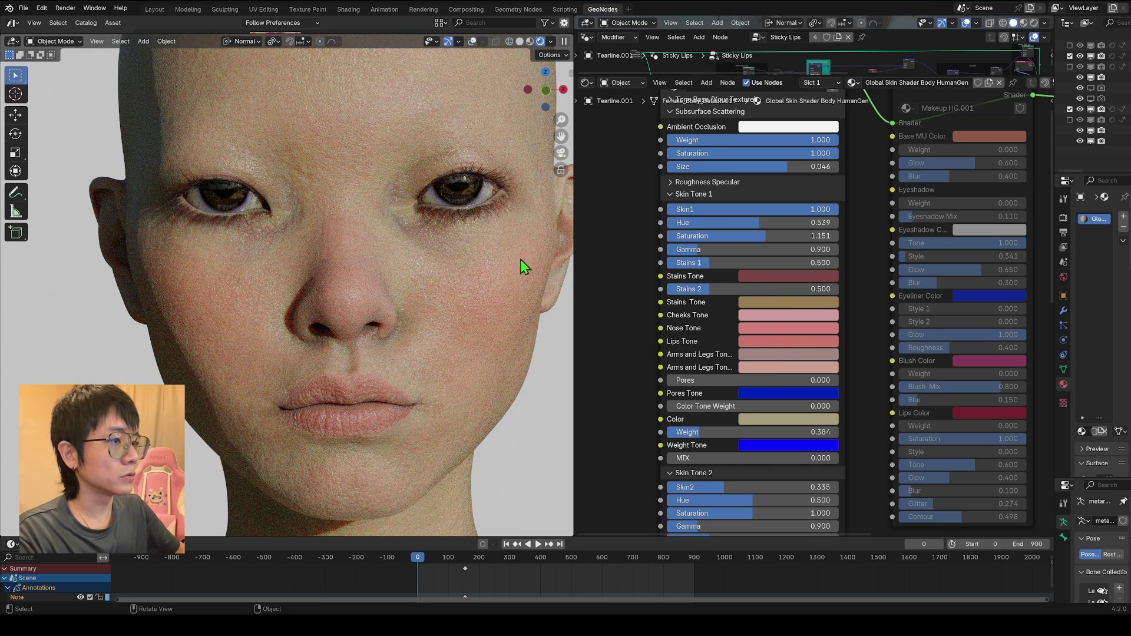
# Shift the Lips Tone color under Skin Tone 1 toward a peach orange.
pyautogui.scroll(-2, 706, 308)
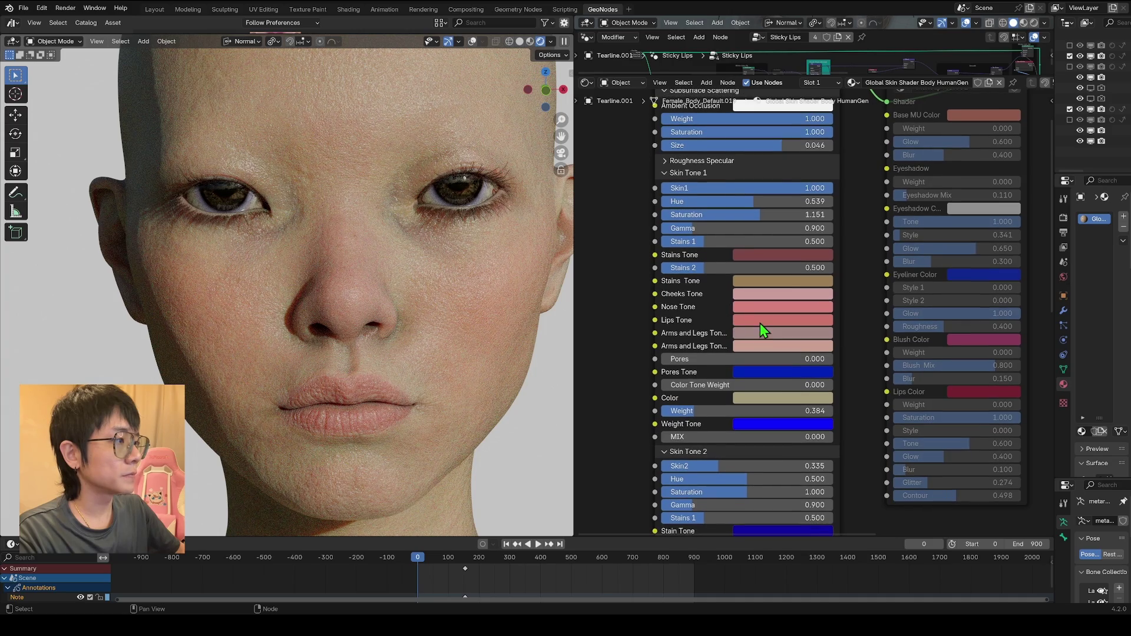
pyautogui.click(760, 323)
pyautogui.click(814, 127)
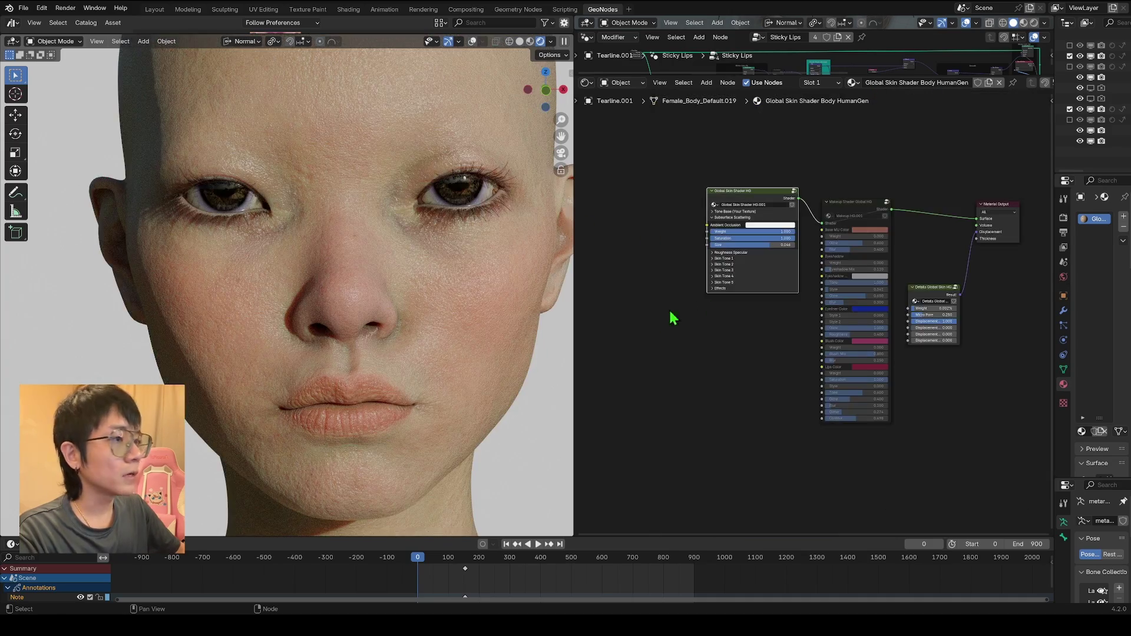
# In the Effects section of the Global Skin Shader HG node, set Freckles to 0.681, Belmish 1 to 0.383 and Belmish 2 to 0.358.
pyautogui.scroll(3, 659, 345)
pyautogui.click(738, 364)
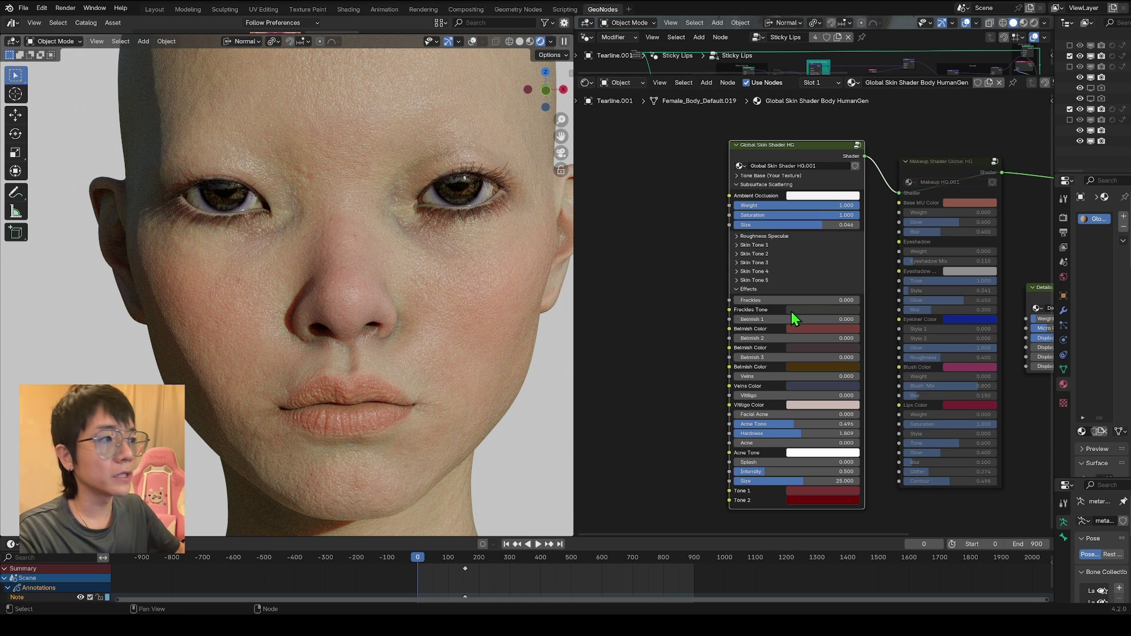
pyautogui.scroll(3, 795, 318)
pyautogui.scroll(2, 714, 334)
pyautogui.moveTo(732, 301); pyautogui.dragTo(815, 300)
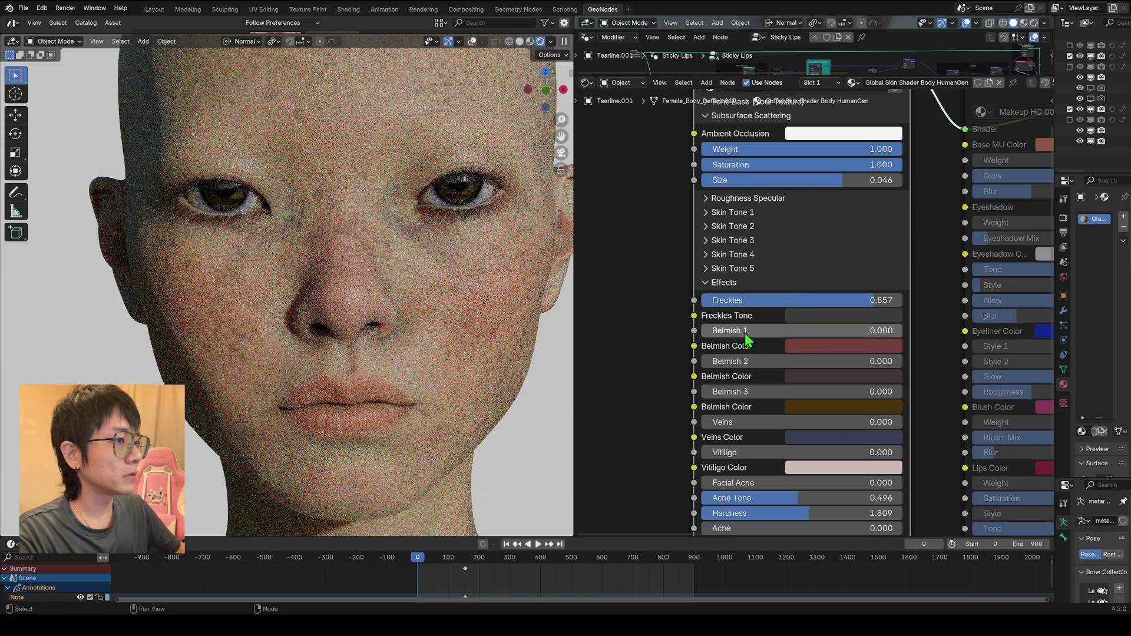
pyautogui.moveTo(755, 333); pyautogui.dragTo(783, 333)
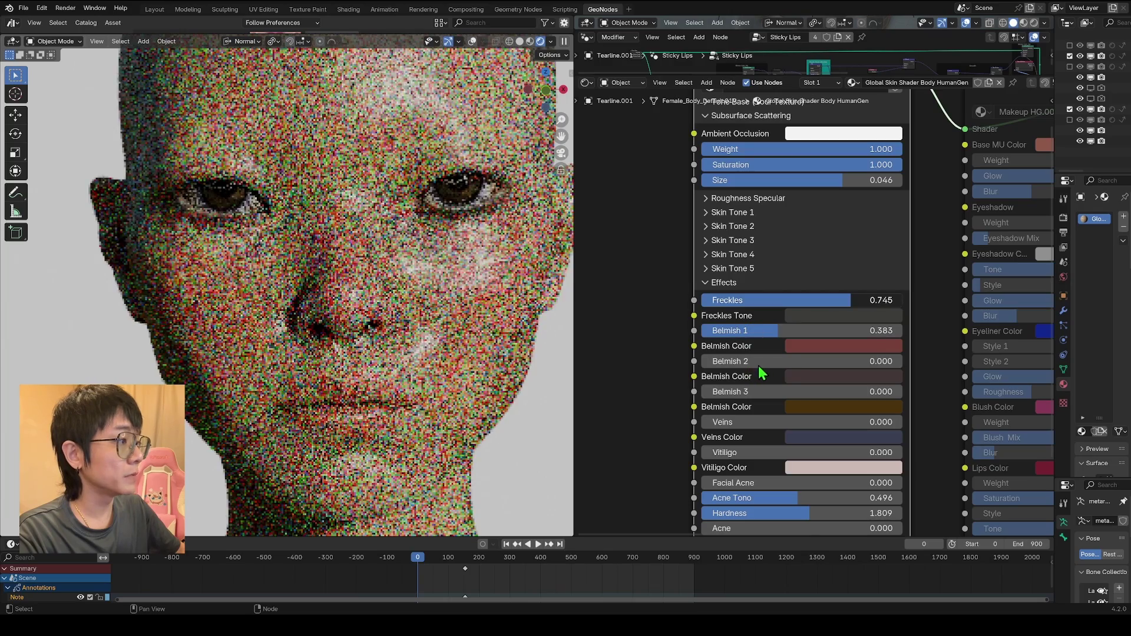
pyautogui.moveTo(722, 362); pyautogui.dragTo(773, 361)
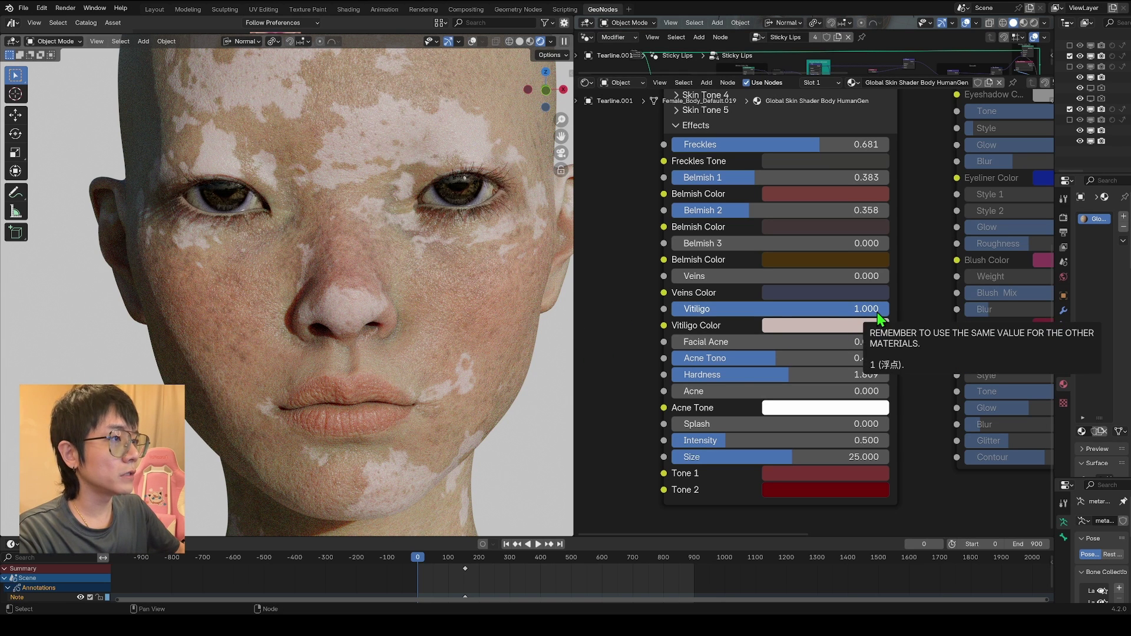
# Set Splash to 1.000 and Vitiligo to 0.000 in the Effects section, and collapse the section.
pyautogui.scroll(-5, 665, 400)
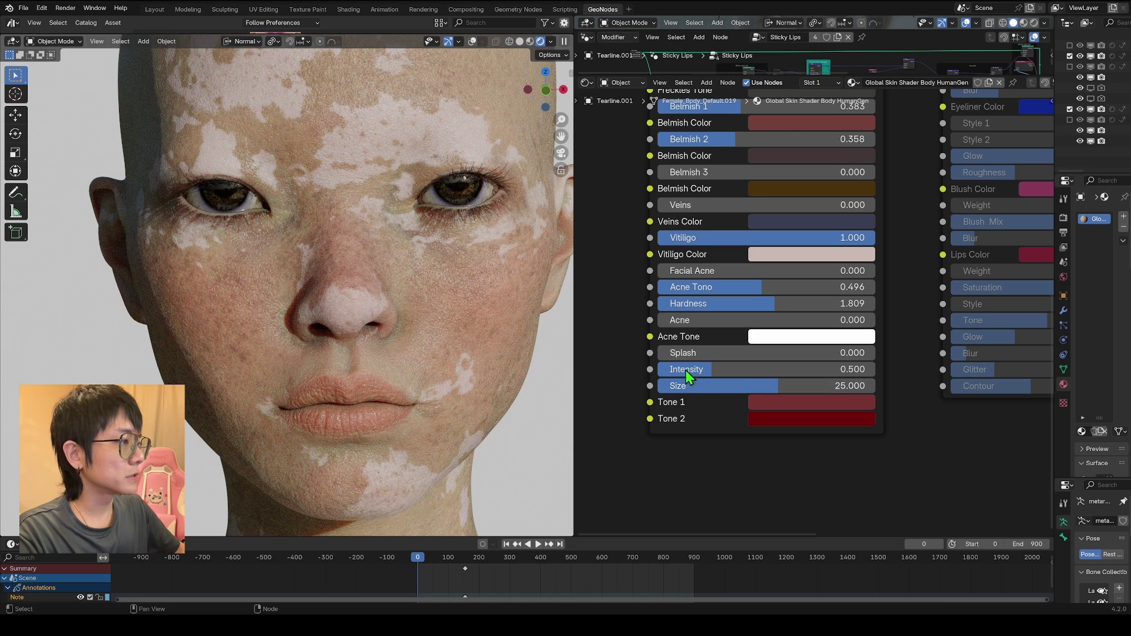
pyautogui.moveTo(686, 353); pyautogui.dragTo(872, 352)
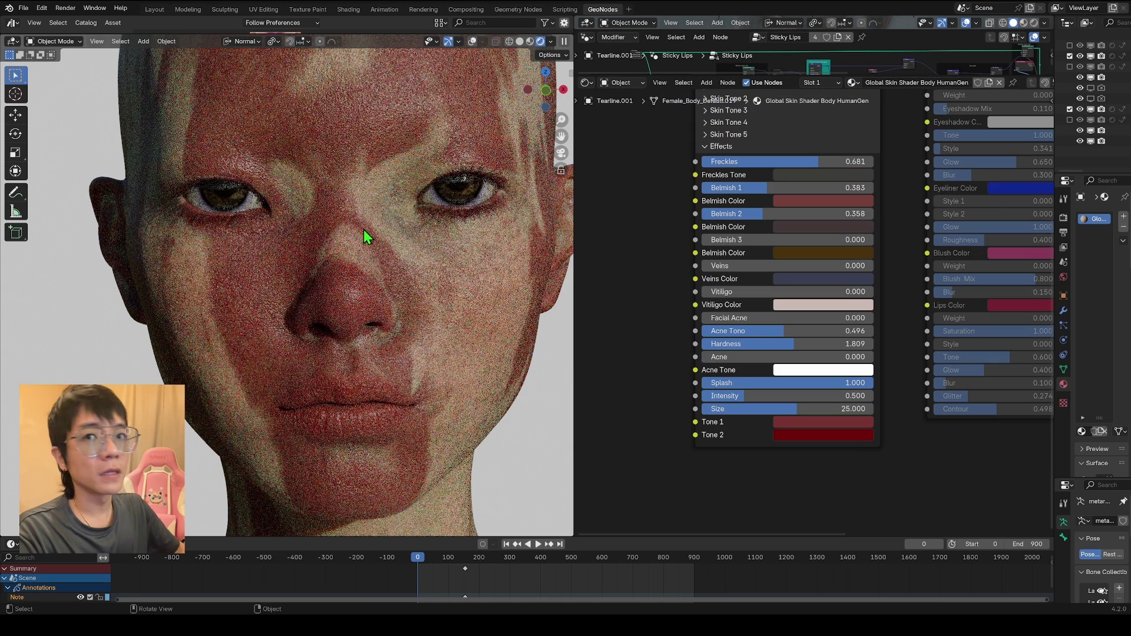
pyautogui.scroll(-4, 399, 243)
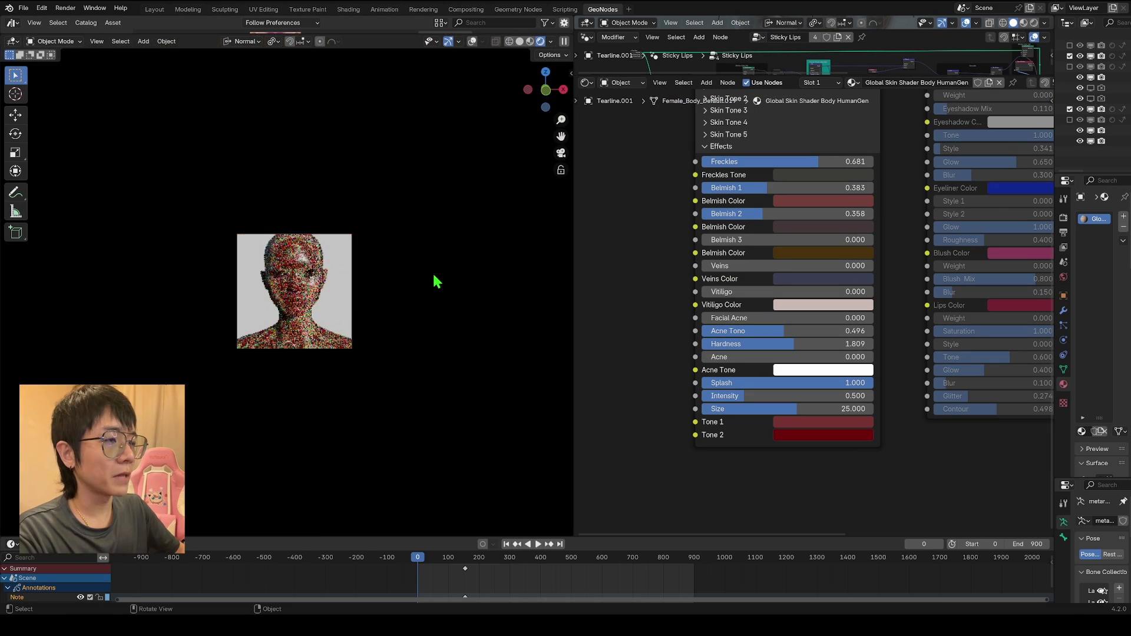
pyautogui.scroll(5, 631, 334)
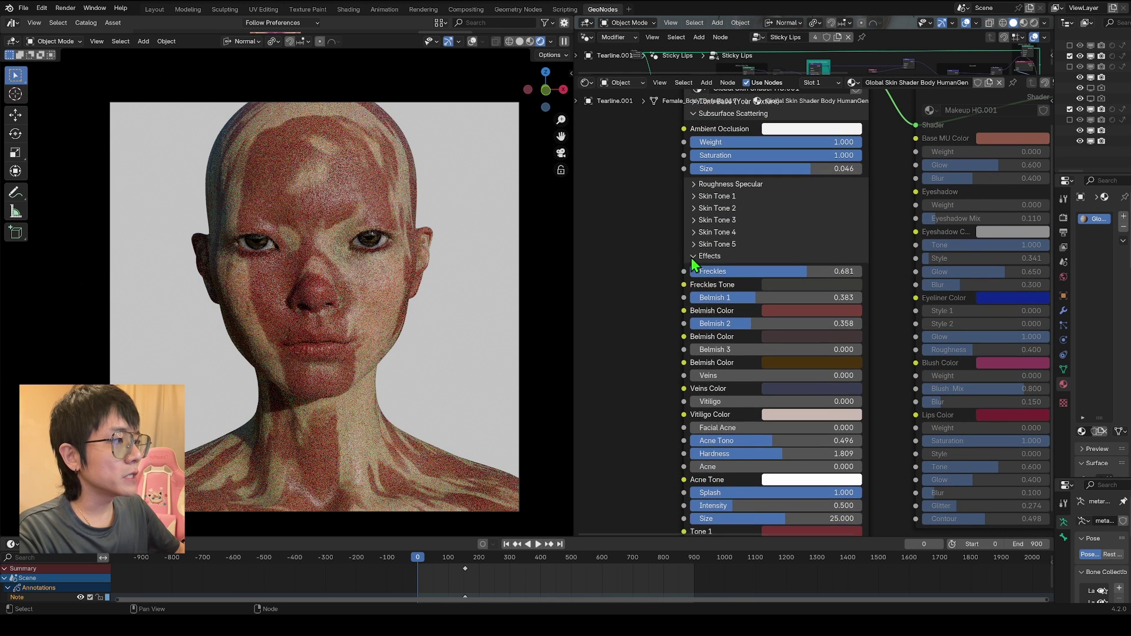
pyautogui.click(692, 256)
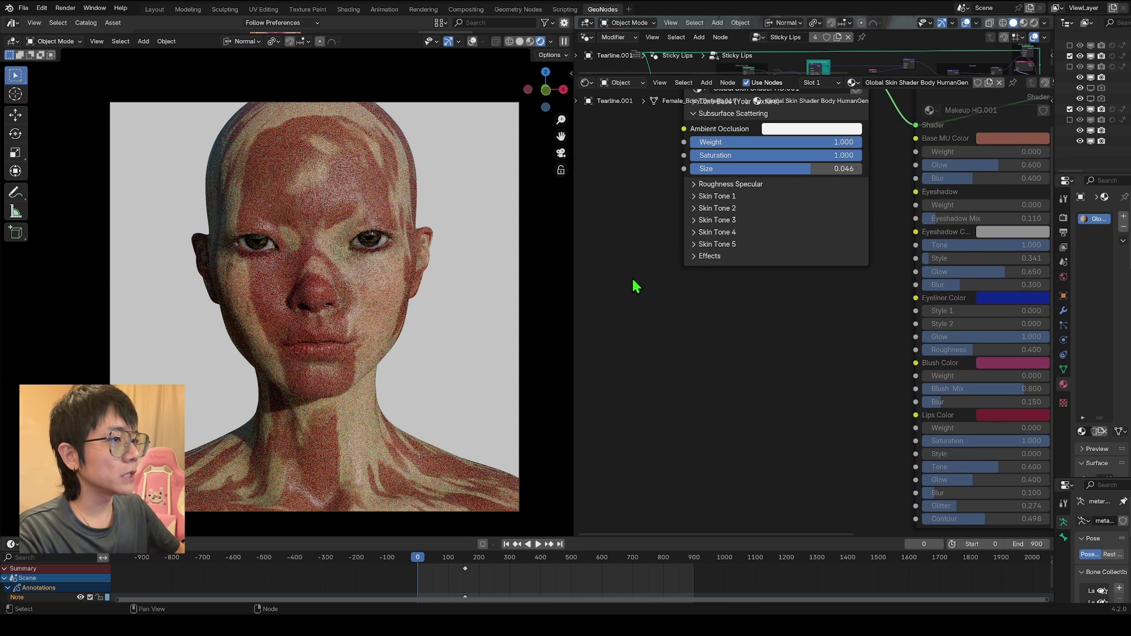
# Enter the Global Skin Shader HG node group to edit its internal nodes.
pyautogui.scroll(-2, 664, 336)
pyautogui.scroll(-3, 669, 335)
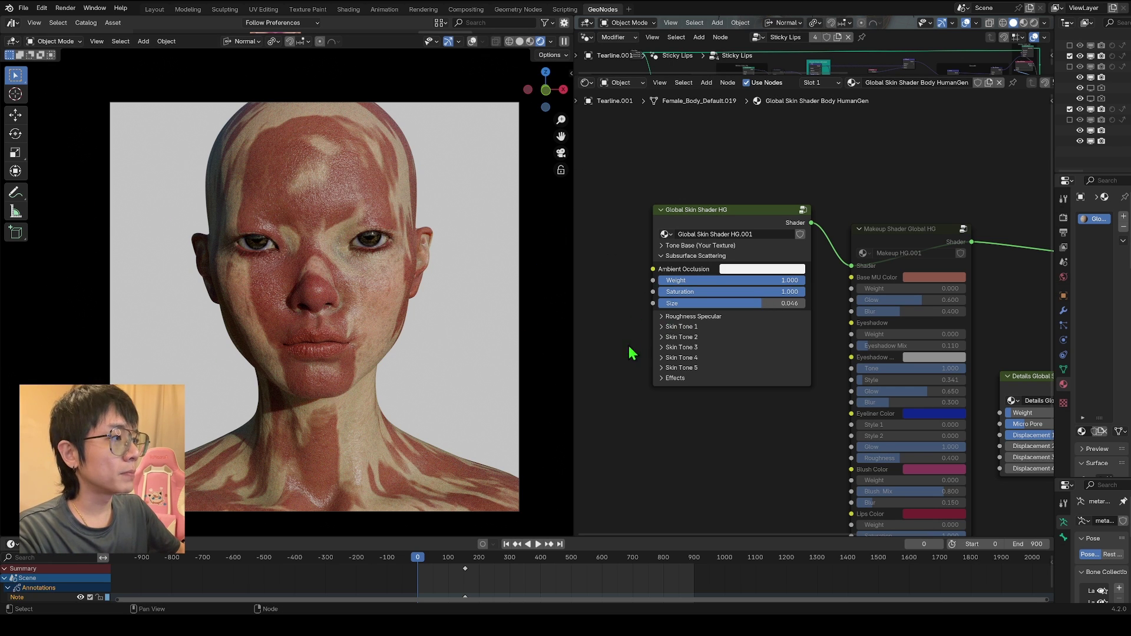
pyautogui.scroll(2, 683, 263)
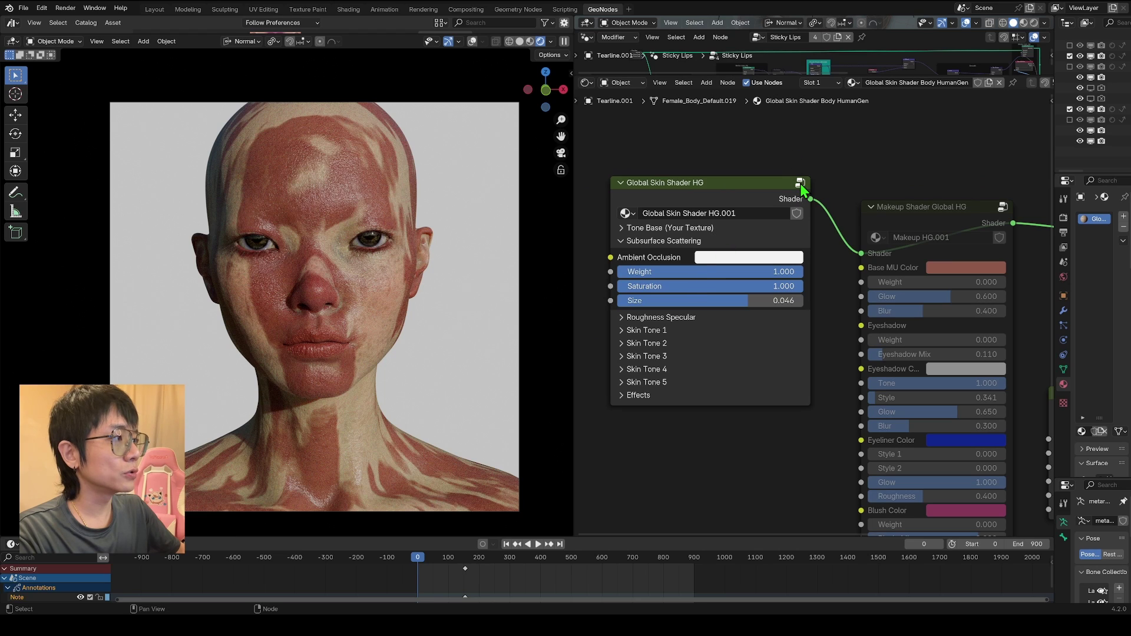
pyautogui.click(800, 183)
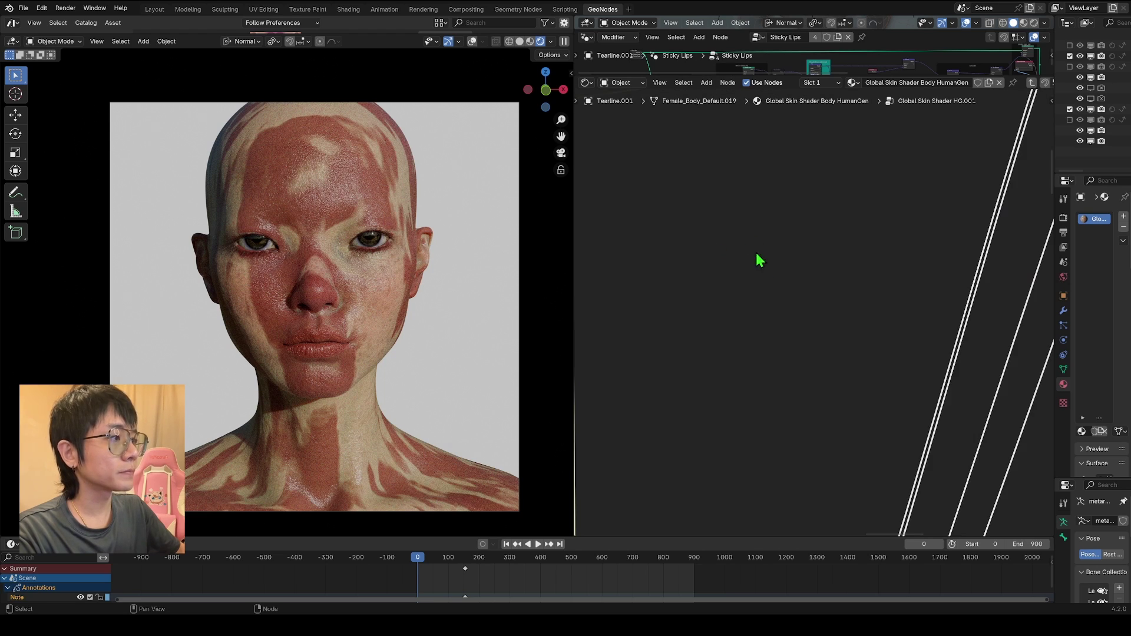
# Mute the splash effect nodes and their mix shader at the lower end of the node chain inside the group.
pyautogui.moveTo(754, 338); pyautogui.dragTo(790, 155, button='middle')
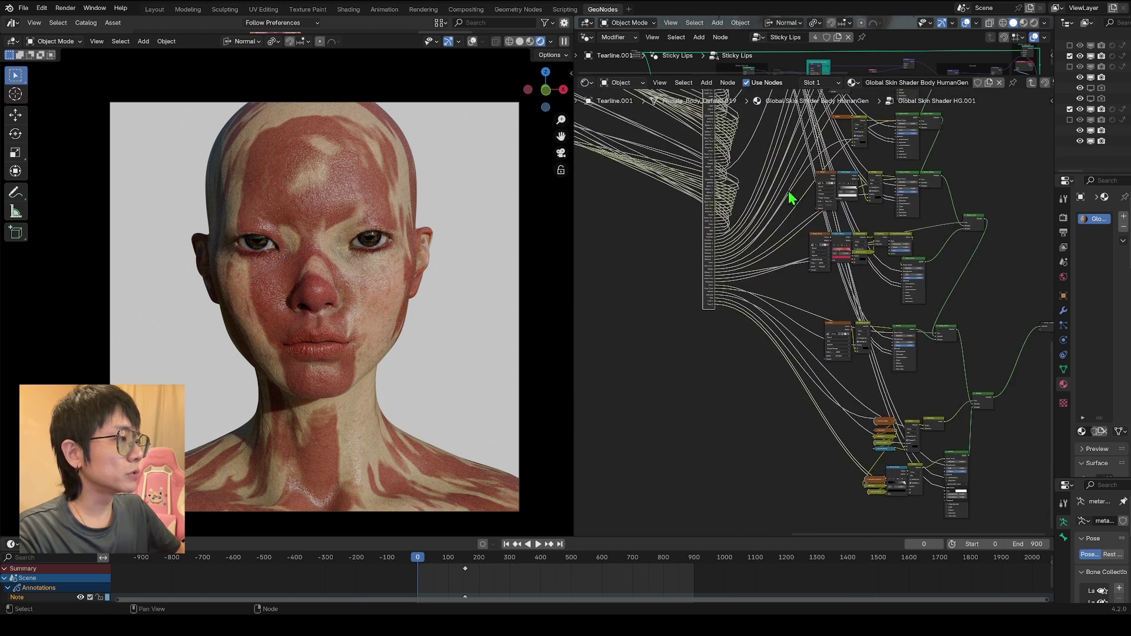
pyautogui.moveTo(709, 246); pyautogui.dragTo(584, 482)
pyautogui.scroll(-6, 780, 450)
pyautogui.moveTo(781, 450); pyautogui.dragTo(693, 368, button='middle')
pyautogui.scroll(5, 720, 345)
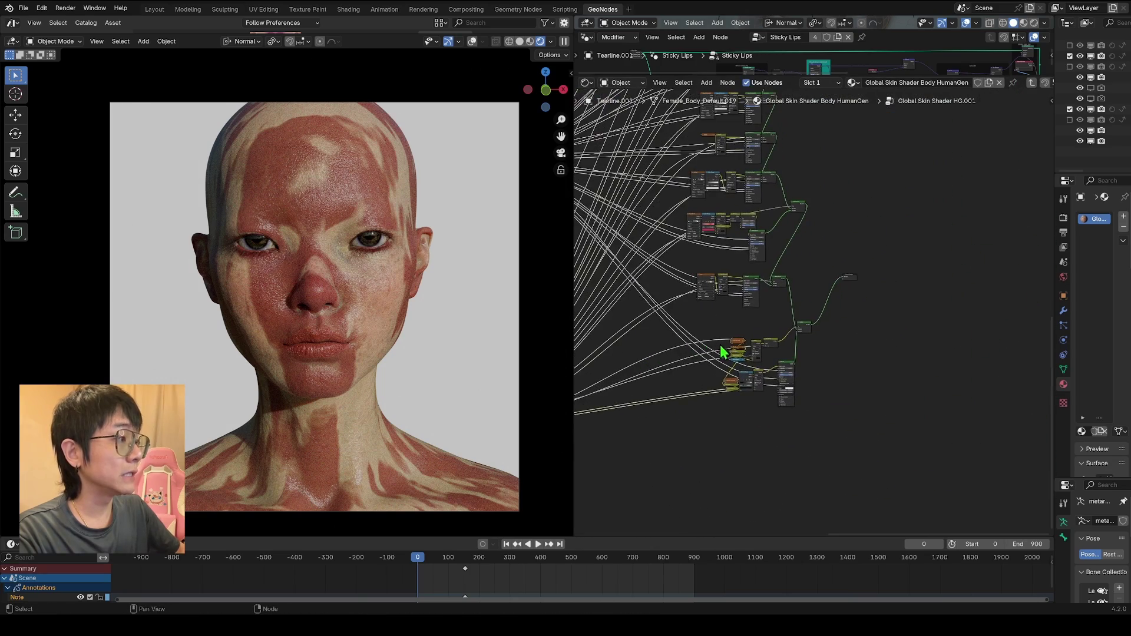
pyautogui.moveTo(681, 319); pyautogui.dragTo(827, 439)
pyautogui.press('m')
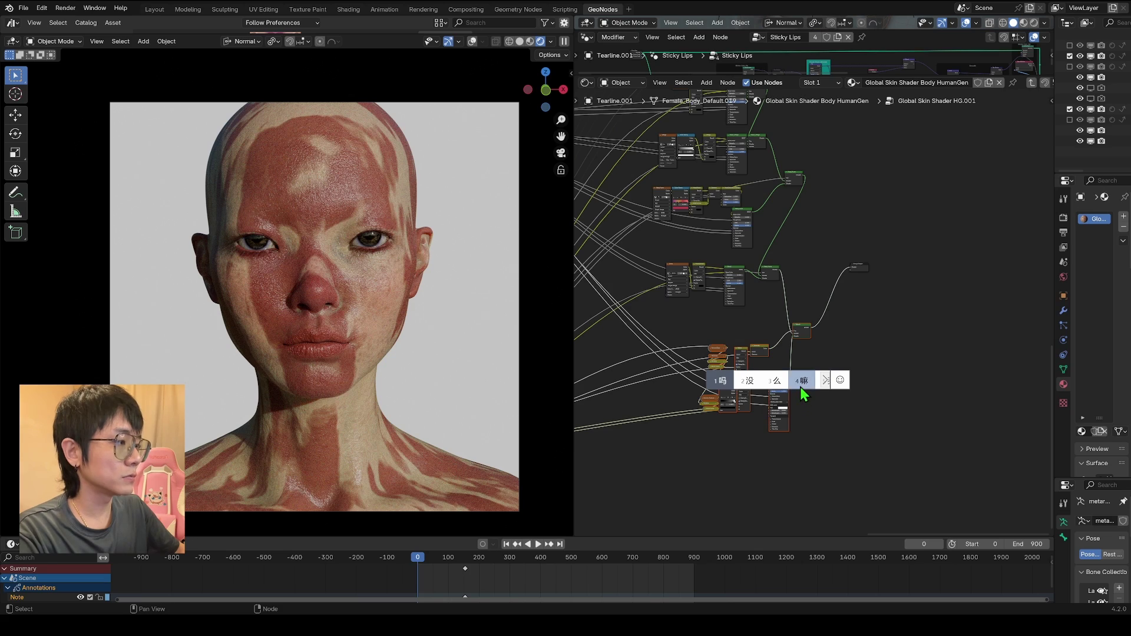
pyautogui.press('shift')
pyautogui.press('m')
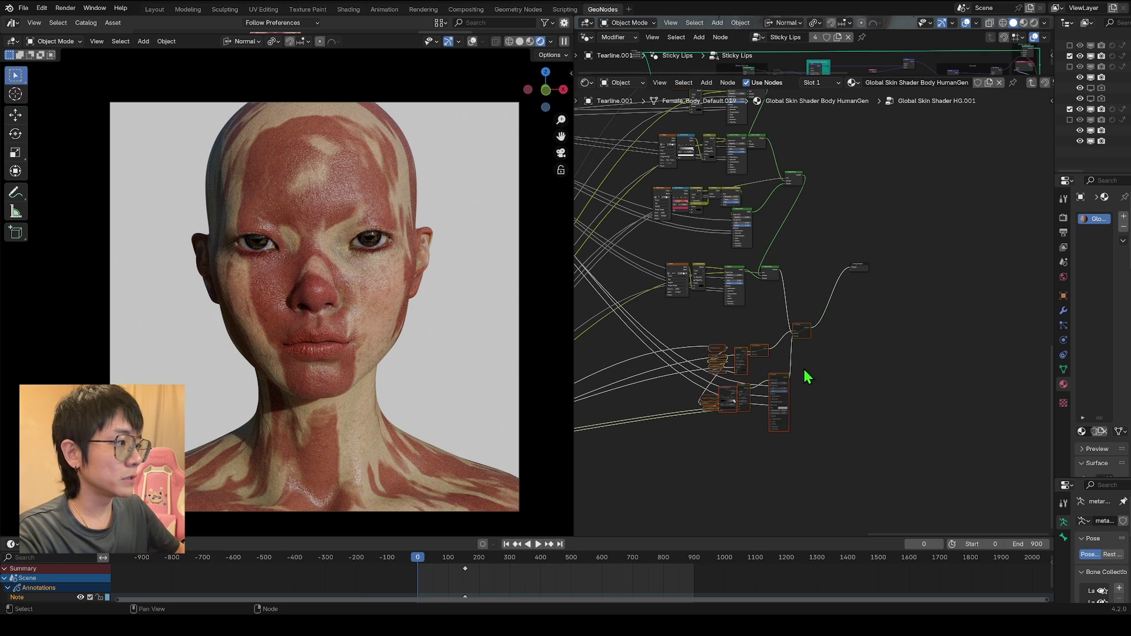
# Select the three lower rows of nodes inside the skin shader group and examine how they connect to the mix shader chain.
pyautogui.scroll(-7, 760, 335)
pyautogui.moveTo(710, 223); pyautogui.dragTo(901, 437, button='middle')
pyautogui.moveTo(817, 361); pyautogui.dragTo(837, 340, button='middle')
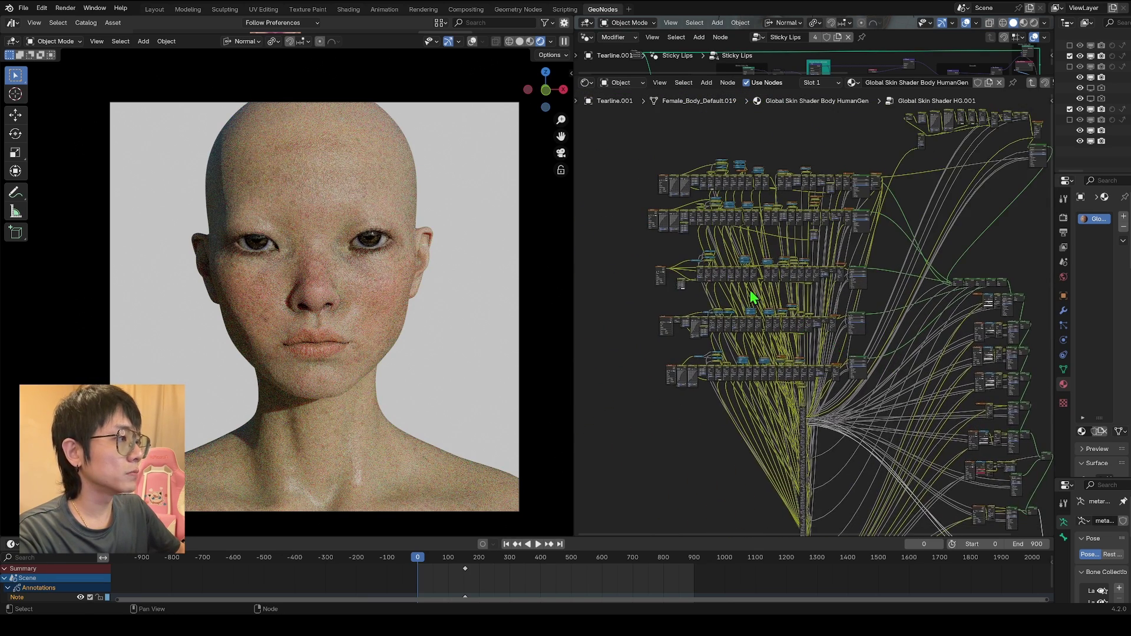
pyautogui.scroll(1, 751, 290)
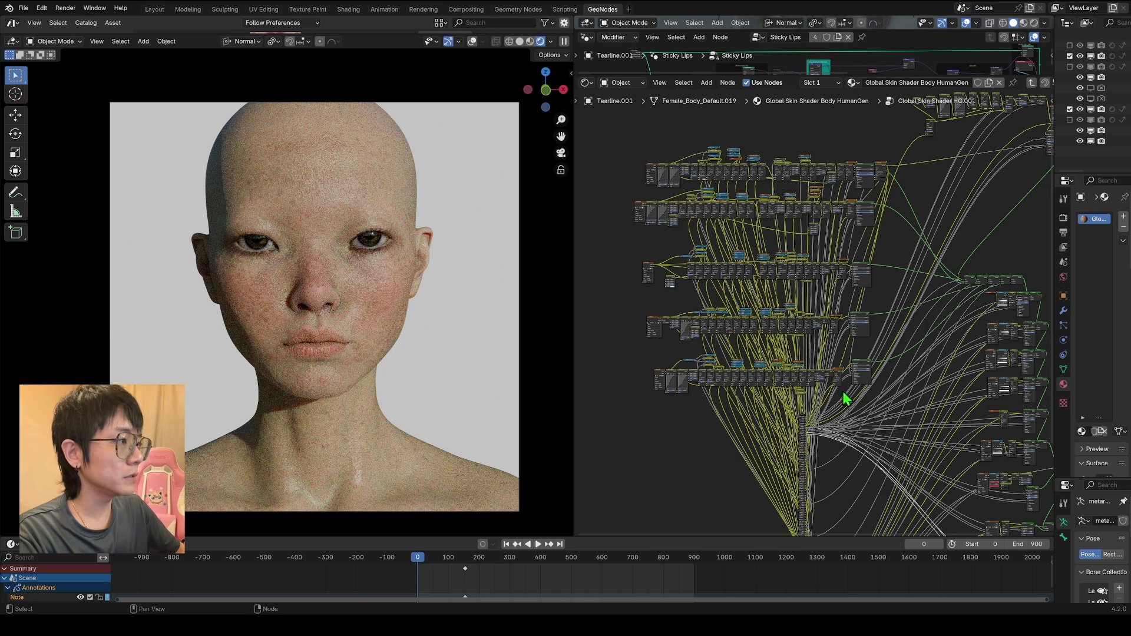
pyautogui.moveTo(631, 247); pyautogui.dragTo(878, 420)
pyautogui.scroll(3, 825, 330)
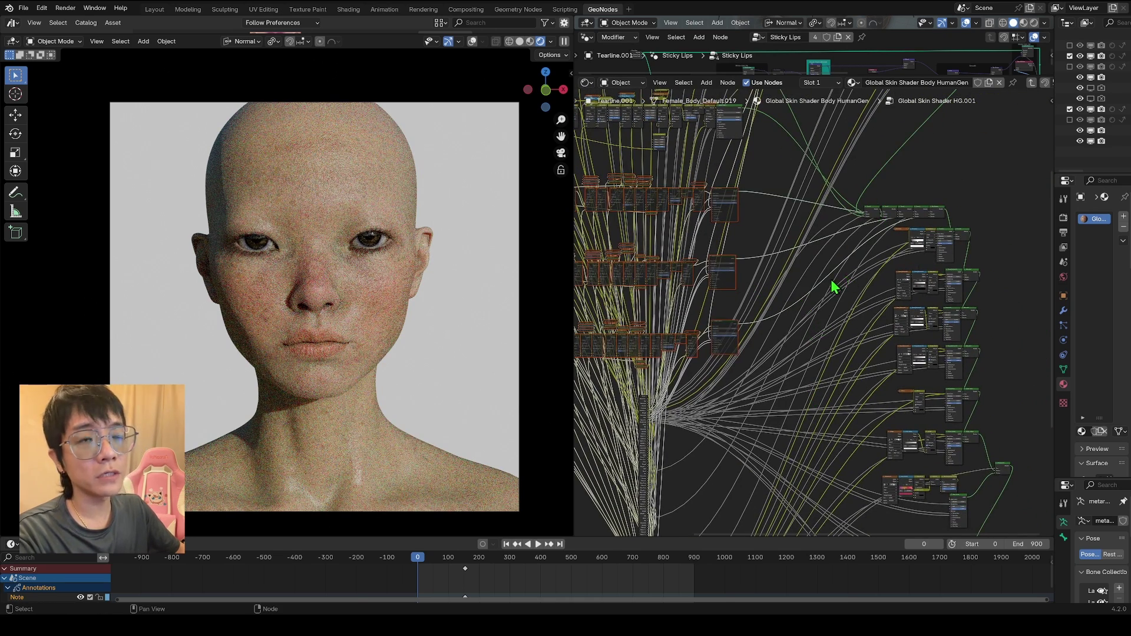
pyautogui.scroll(-2, 754, 261)
pyautogui.scroll(5, 849, 331)
pyautogui.moveTo(847, 330); pyautogui.dragTo(731, 313, button='middle')
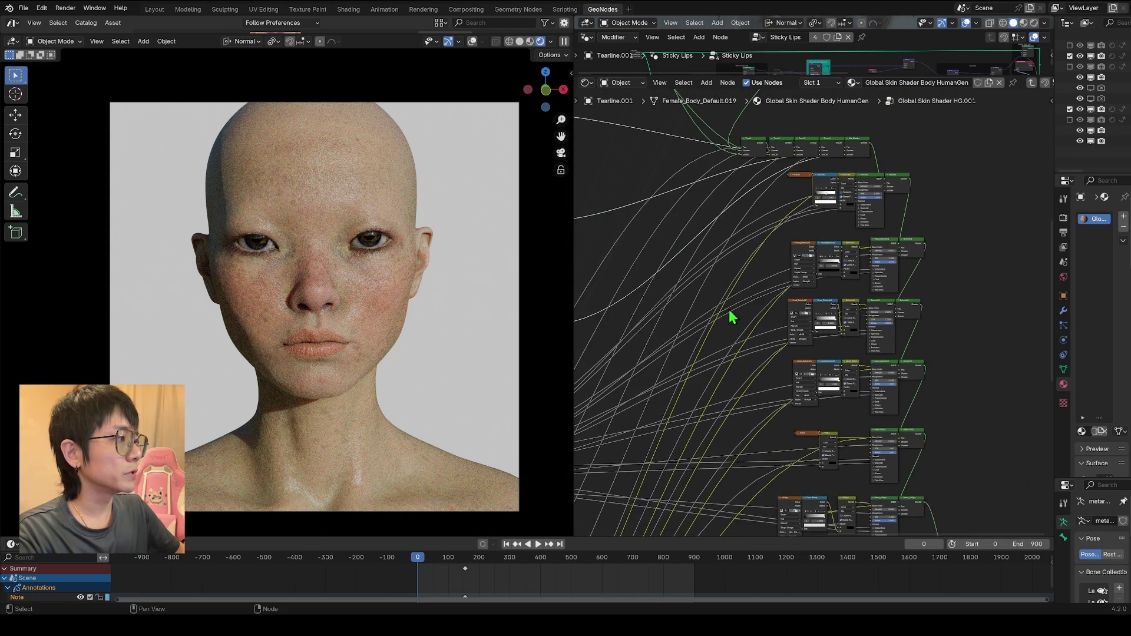
pyautogui.scroll(-3, 731, 319)
# Exit the skin shader node group and unmute the Makeup Shader Global HG node.
pyautogui.press('Tab')
pyautogui.moveTo(870, 180); pyautogui.dragTo(848, 145)
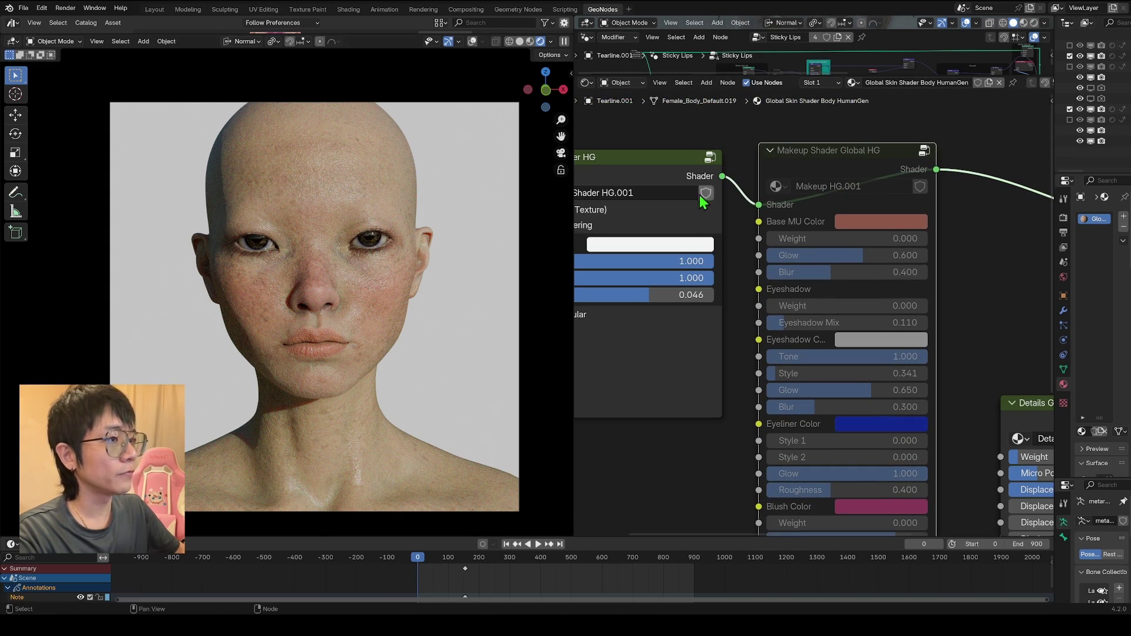
pyautogui.scroll(-1, 764, 232)
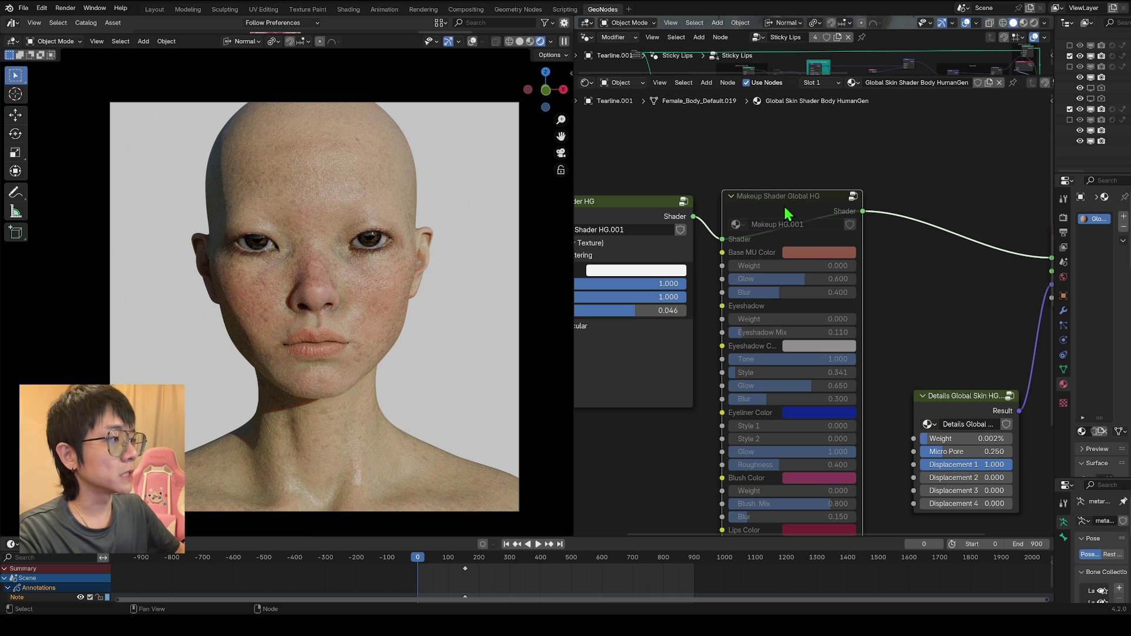
pyautogui.click(816, 211)
pyautogui.scroll(2, 816, 270)
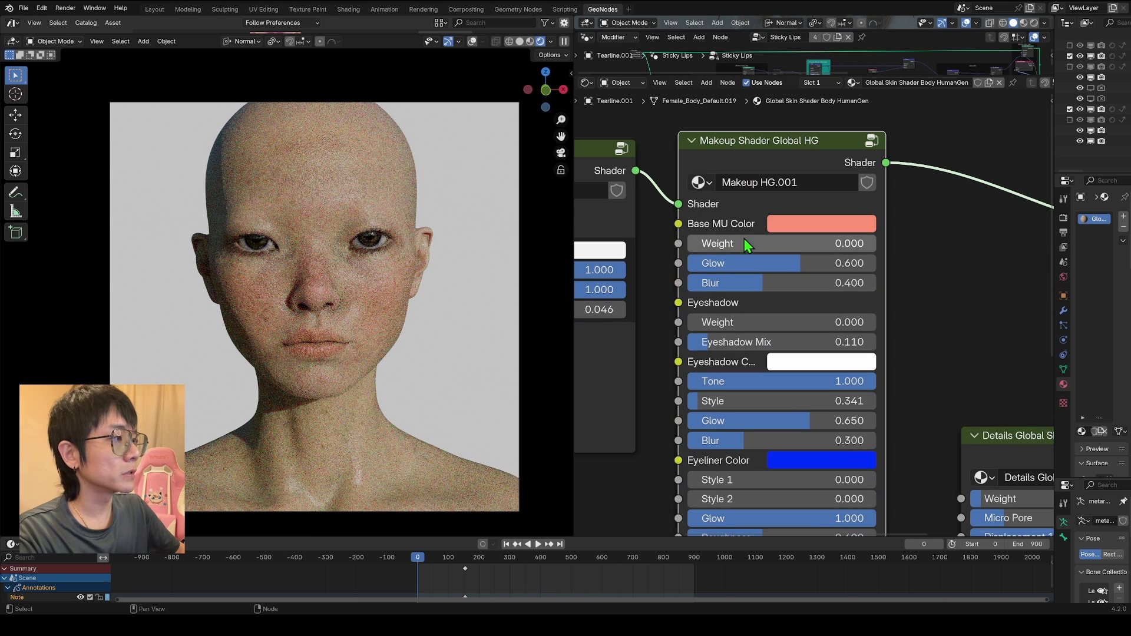
# Set the base makeup Weight to 1.000, Glow to 0.254 and Blur to 0.184 in the Makeup Shader Global HG node.
pyautogui.click(744, 239)
pyautogui.write('1')
pyautogui.press('Return')
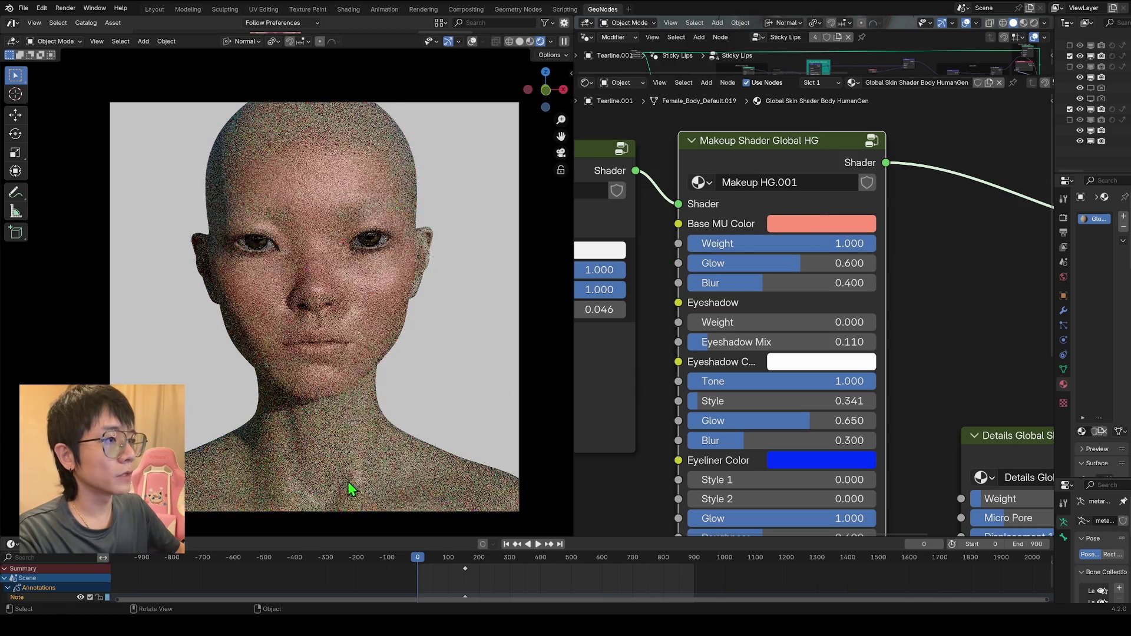
pyautogui.moveTo(800, 264); pyautogui.dragTo(723, 282)
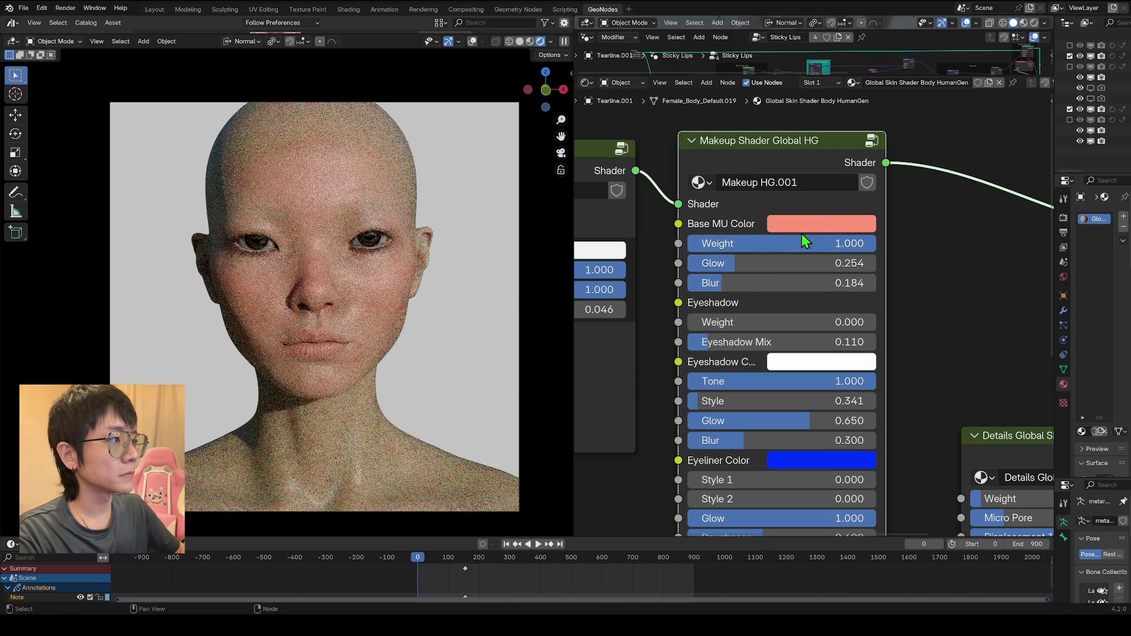
# Change the Base MU Color to pale pink with a Weight of 0.292, and set the Eyeshadow Weight to 1.000.
pyautogui.click(821, 224)
pyautogui.moveTo(864, 296); pyautogui.dragTo(840, 359)
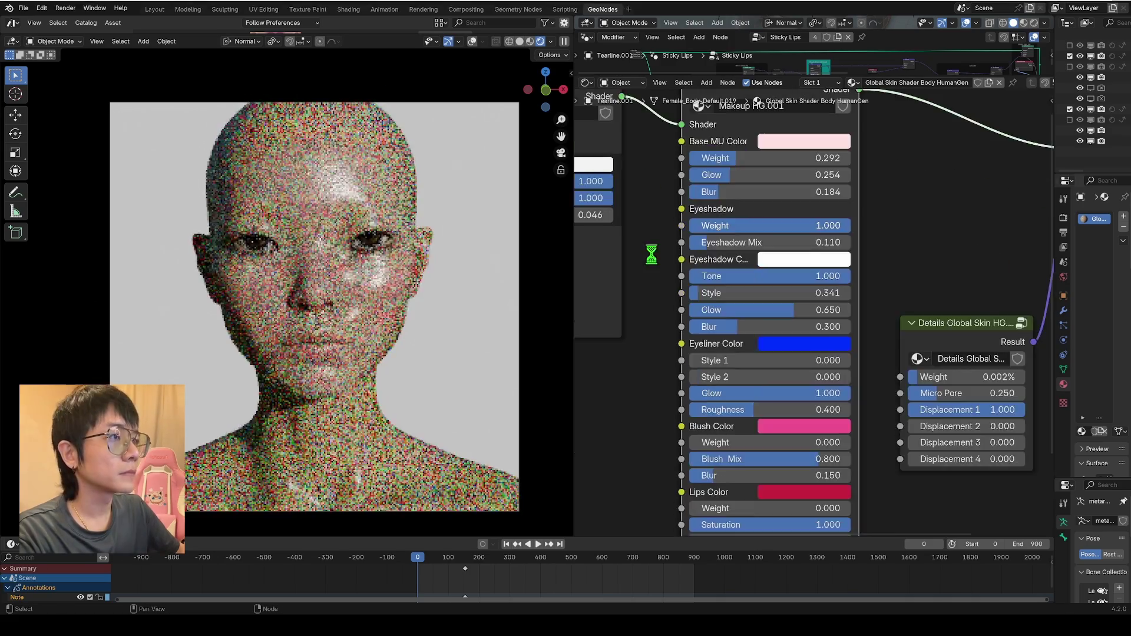
# Set the Lips Color Weight to 1.000 in the makeup shader and pick a new lips color.
pyautogui.scroll(-5, 677, 368)
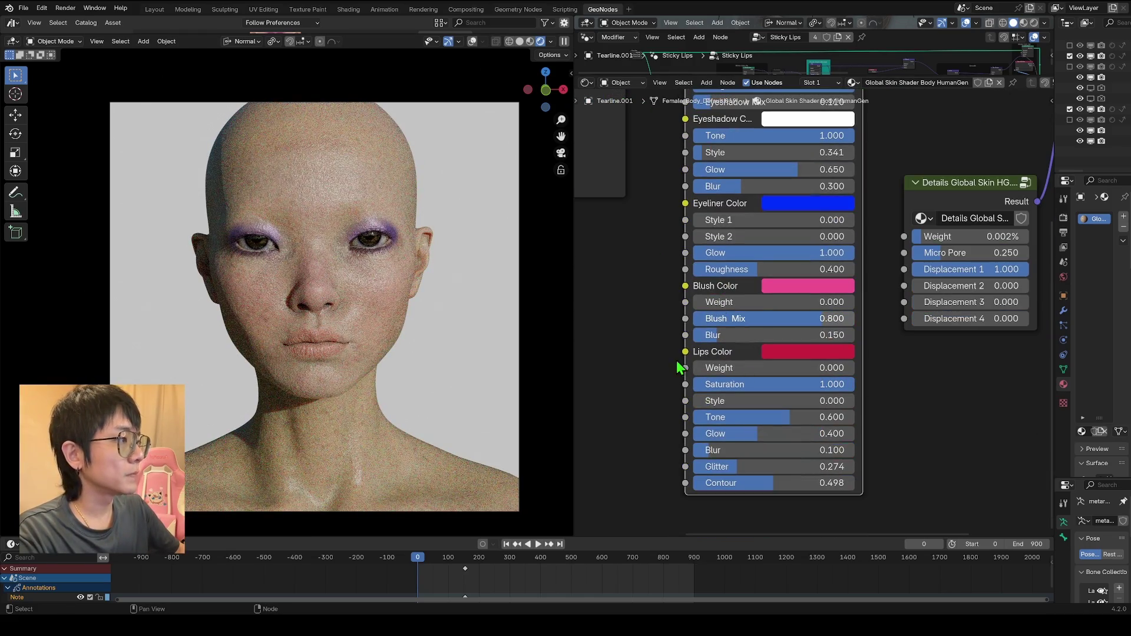
pyautogui.moveTo(628, 271); pyautogui.dragTo(582, 351, button='middle')
pyautogui.moveTo(706, 448); pyautogui.dragTo(868, 447)
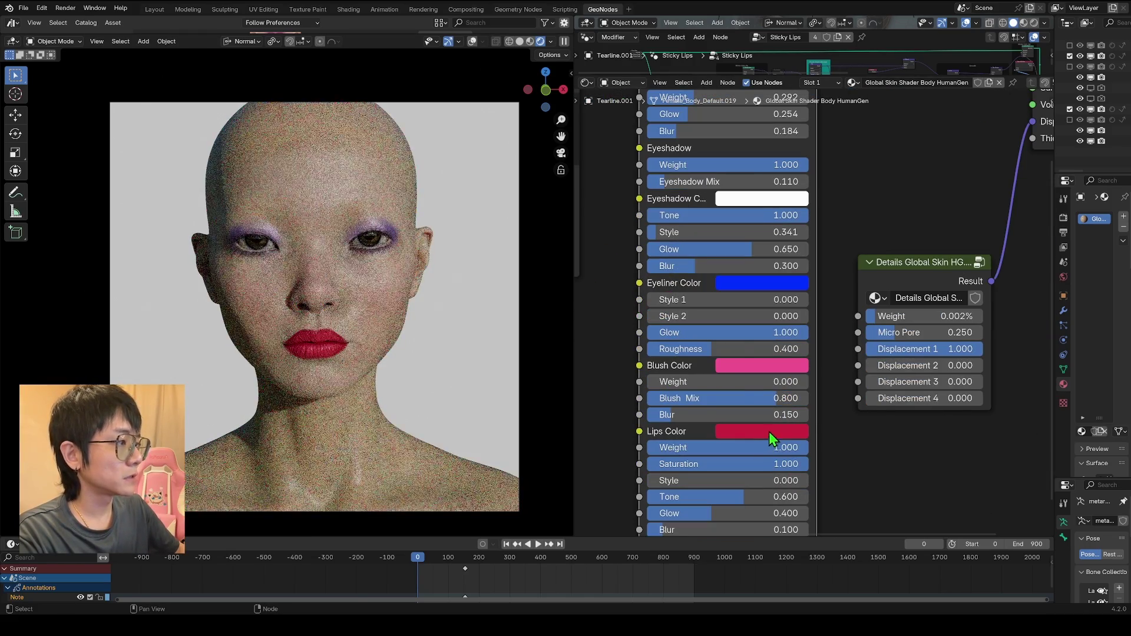
pyautogui.click(772, 433)
pyautogui.click(781, 273)
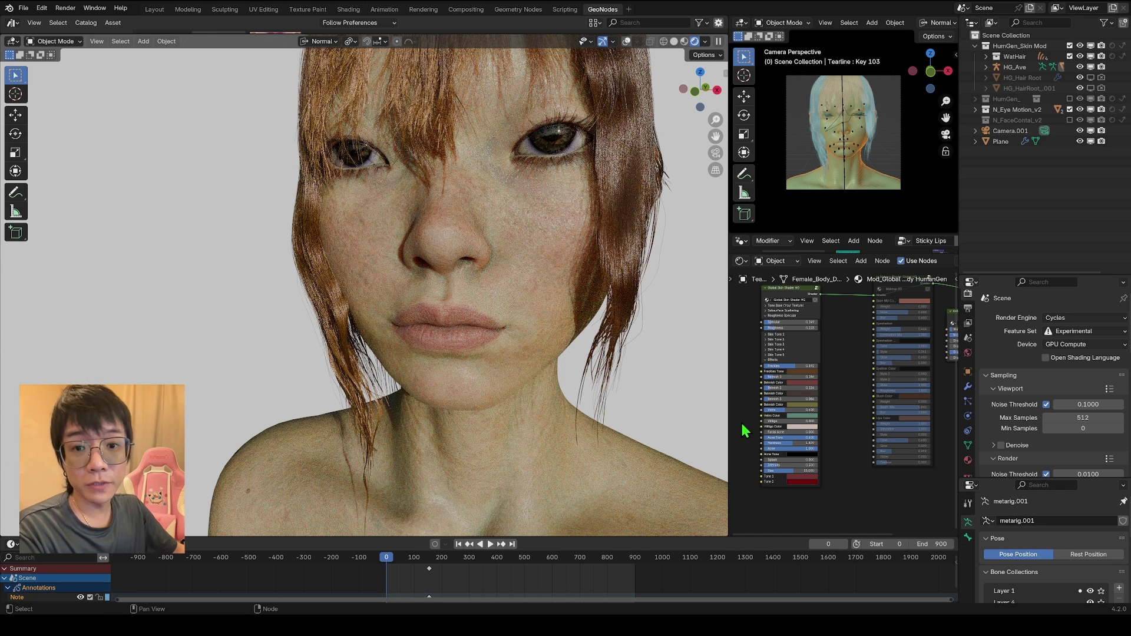
# Move the Global Skin Shader HG node closer to the muted makeup node in the modified skin material.
pyautogui.moveTo(789, 289); pyautogui.dragTo(808, 292)
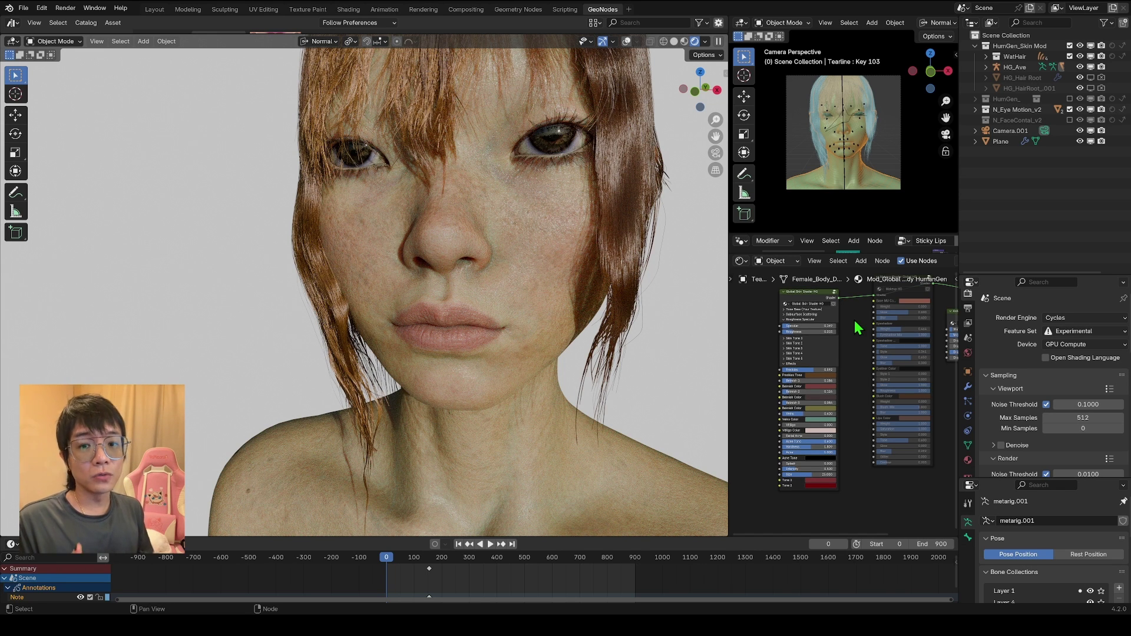